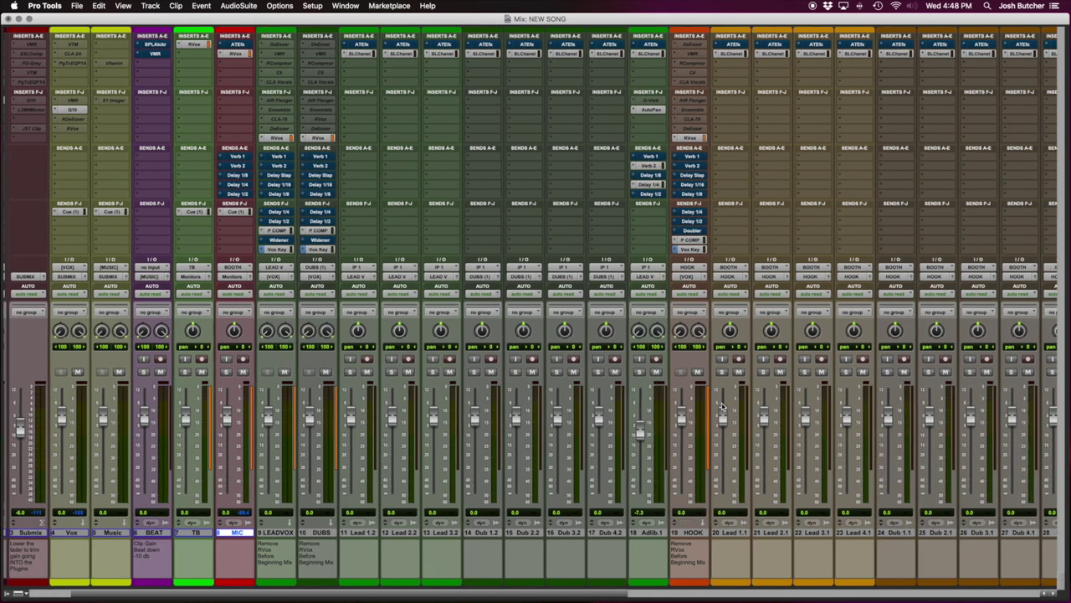
pyautogui.hscroll(10, 722, 407)
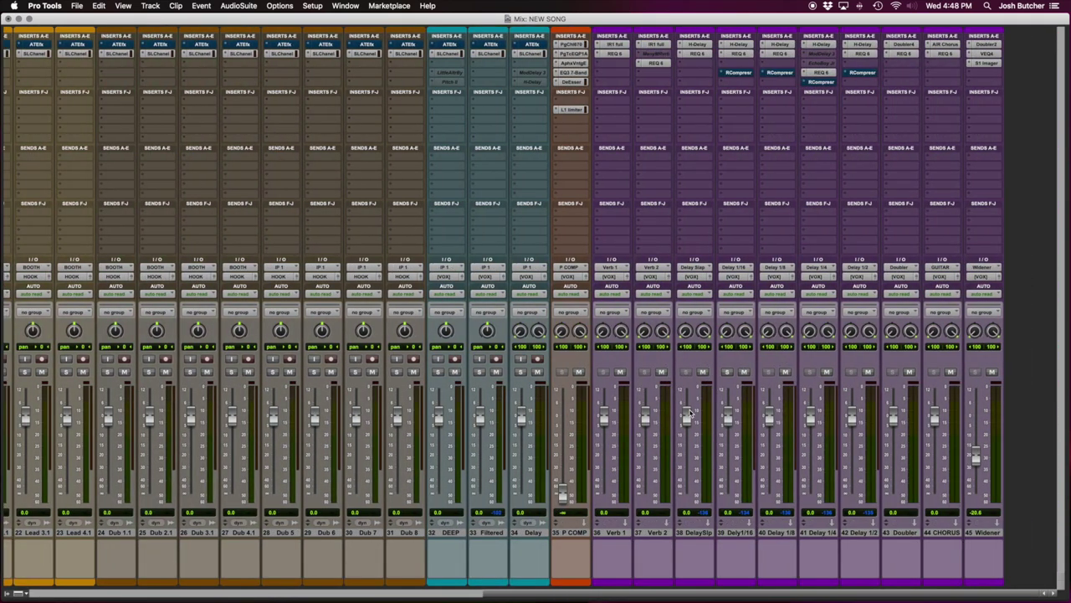
pyautogui.hscroll(-2, 691, 412)
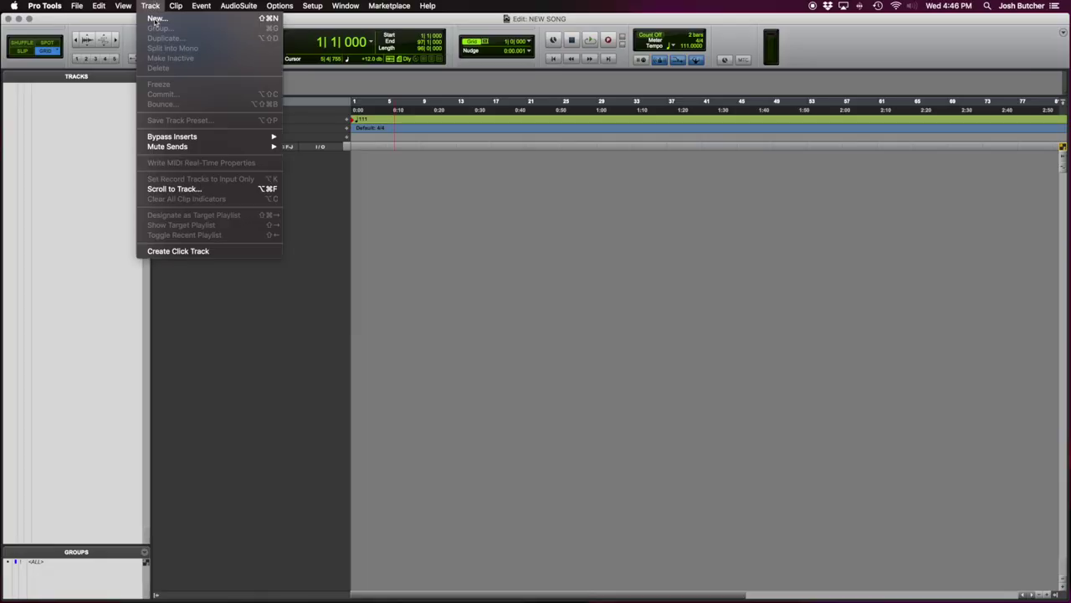
# Create new tracks from the Hip-Hop preset category using the 1 Full Session preset
pyautogui.click(159, 19)
pyautogui.click(528, 217)
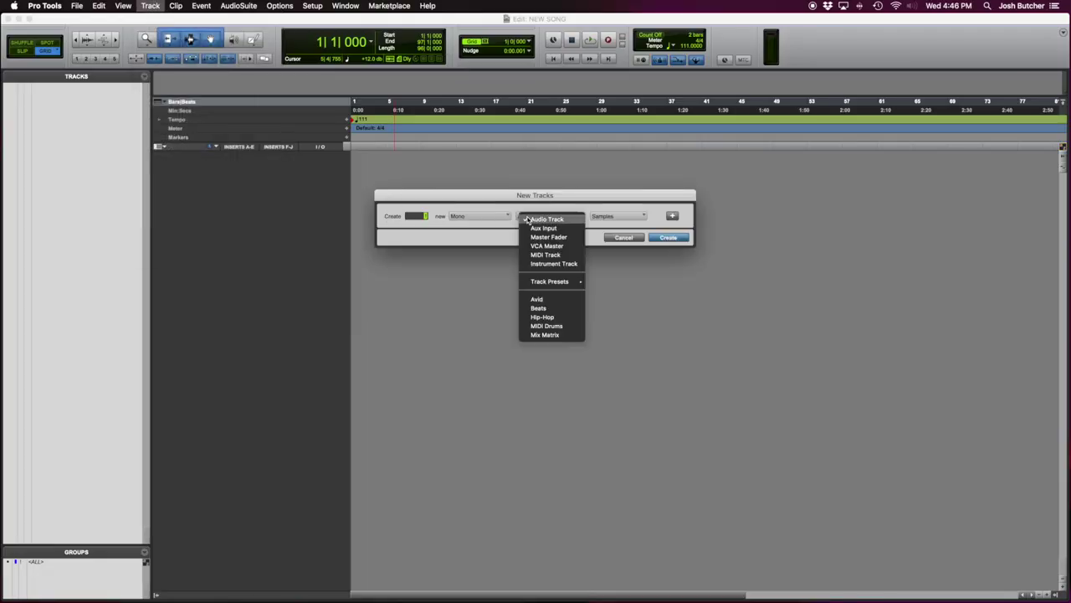
pyautogui.click(543, 317)
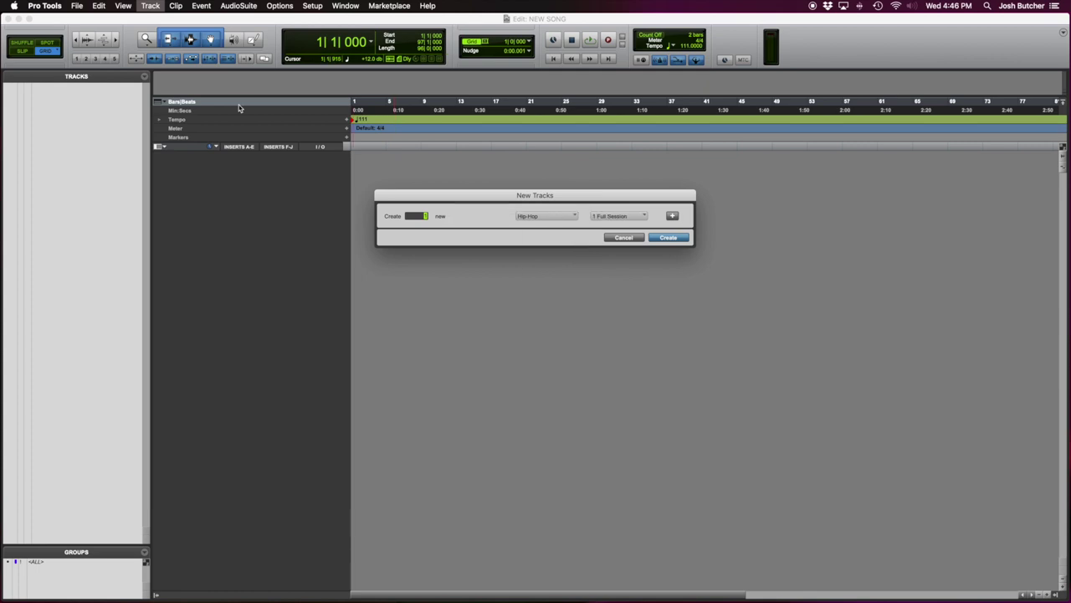
pyautogui.click(668, 238)
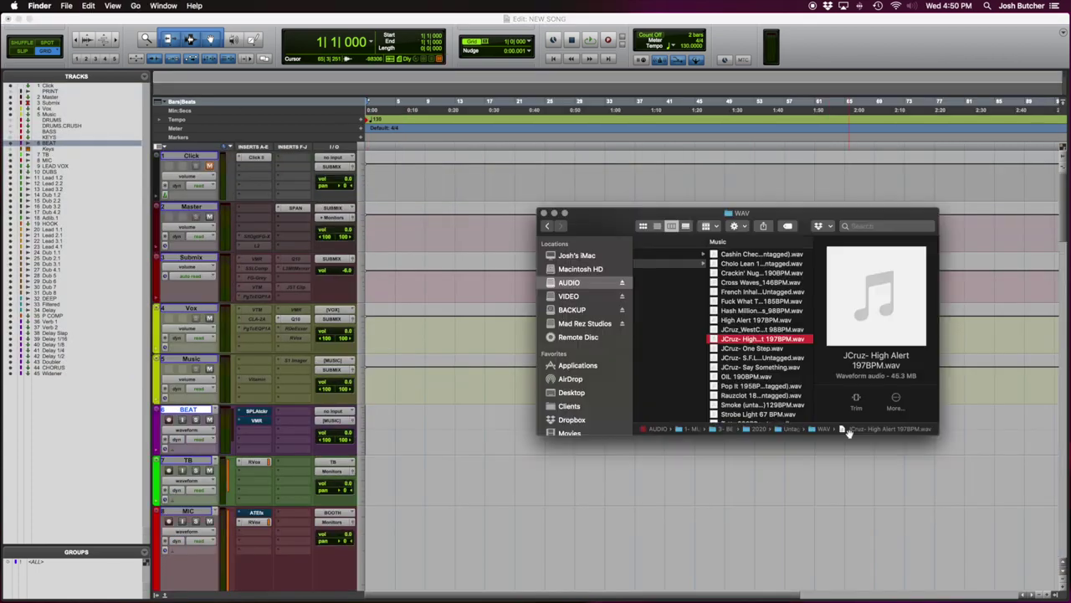
# Import the High Alert 197BPM WAV onto the BEAT track at the session start and stop recording the vocal take on the MIC track
pyautogui.moveTo(847, 433); pyautogui.dragTo(368, 429)
pyautogui.scroll(-3, 371, 360)
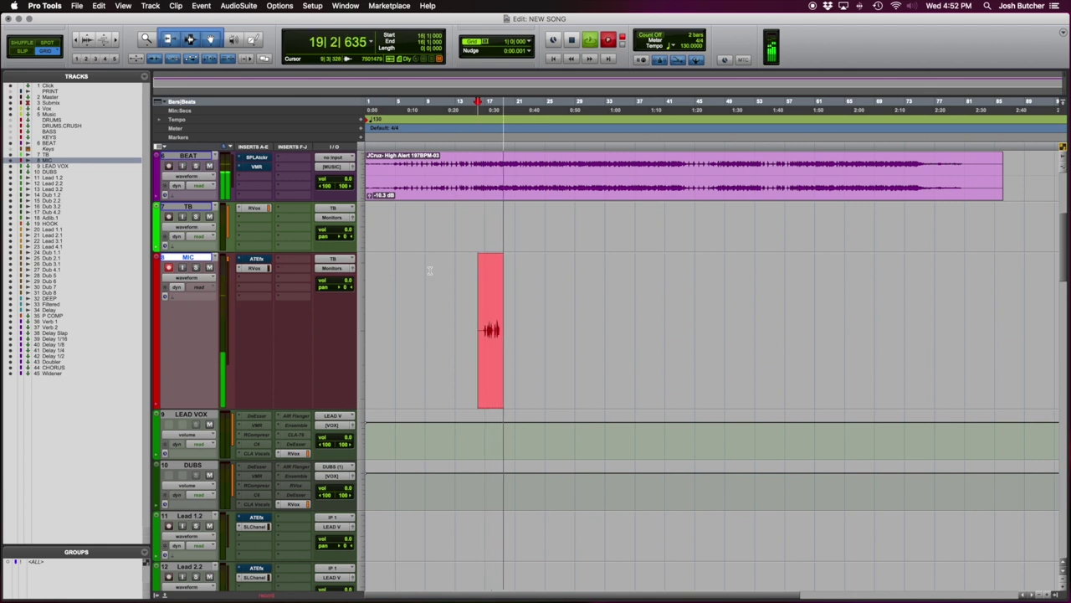
pyautogui.press('space')
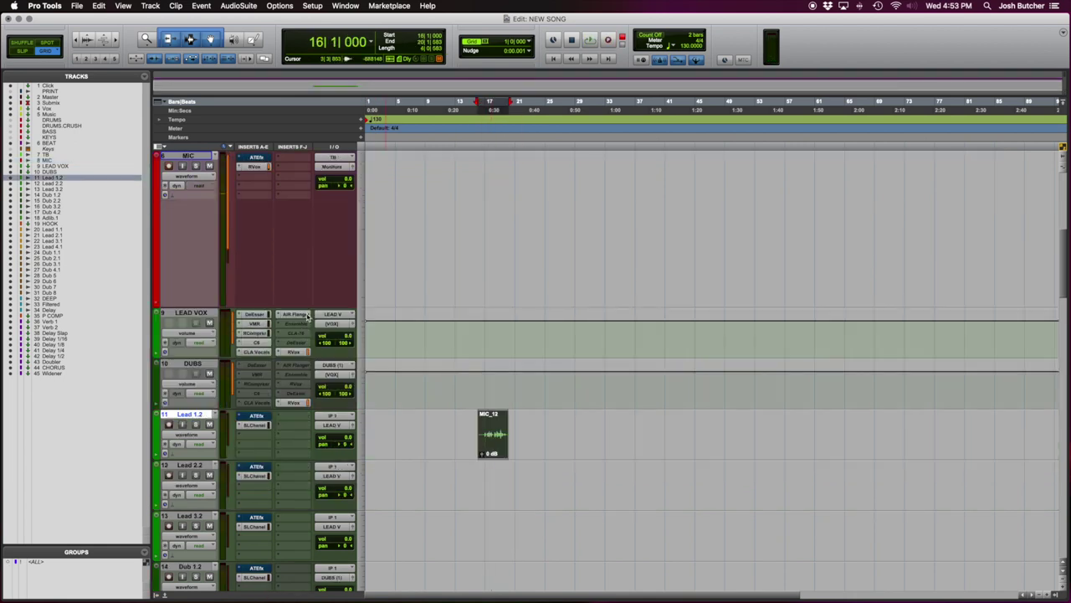
# Activate the third F-J insert on the LEAD VOX track and play back the recorded vocal
pyautogui.click(293, 333)
pyautogui.press('space')
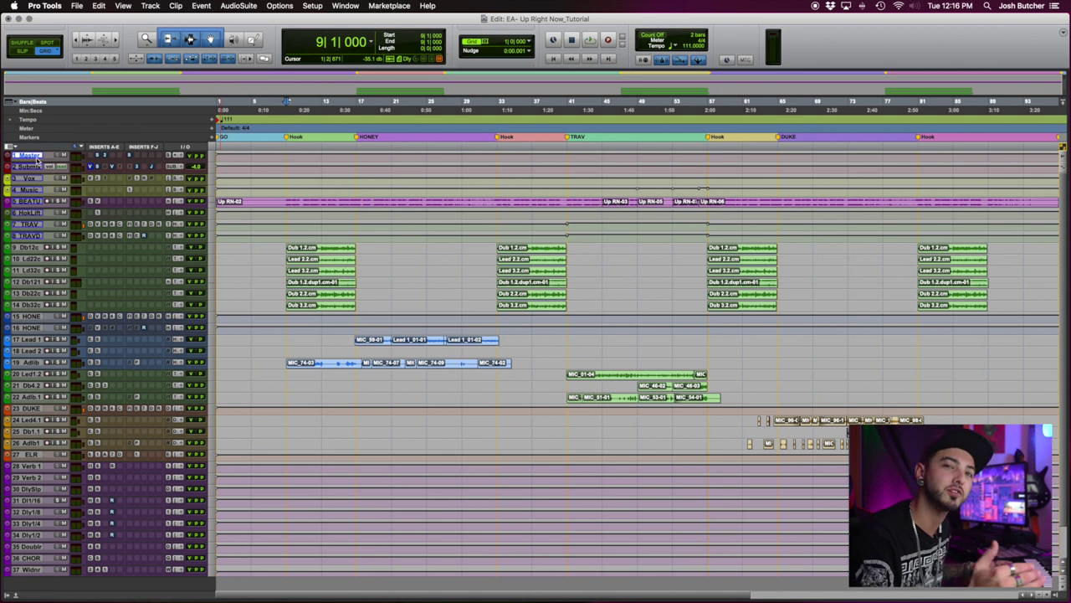
# Select the Master, Submix, Vox and Music tracks together and set their track height to fit to window
pyautogui.keyDown('shift'); pyautogui.click(31, 192); pyautogui.keyUp('shift')
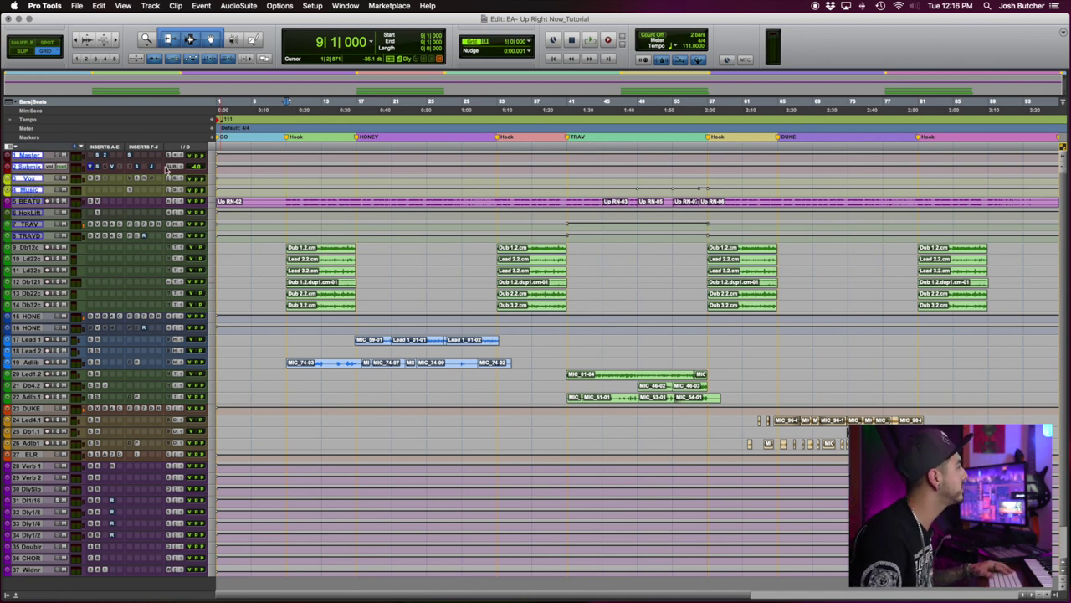
pyautogui.click(213, 169)
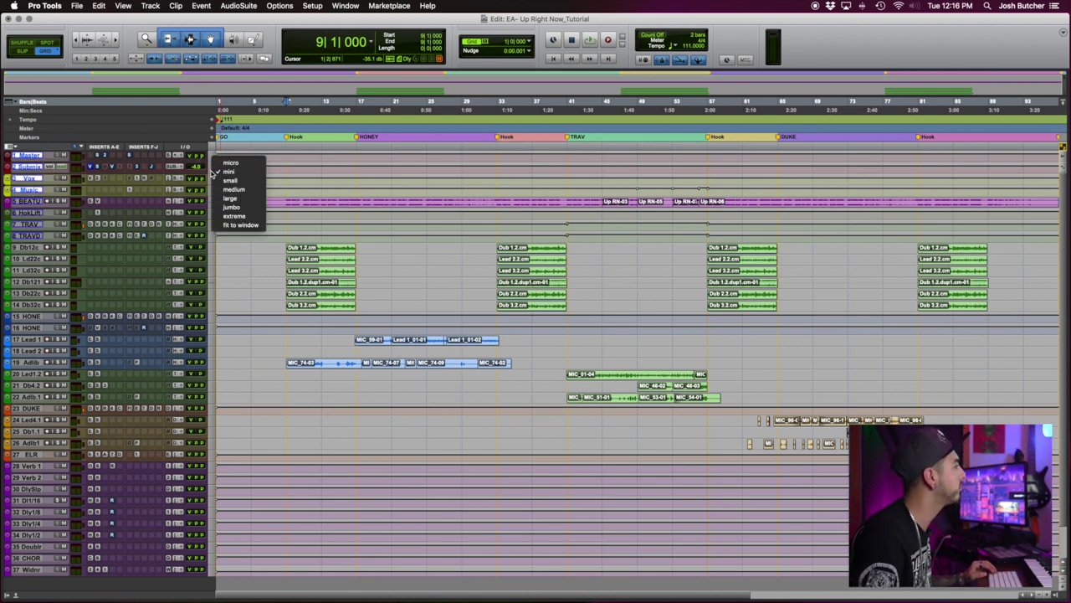
pyautogui.click(234, 226)
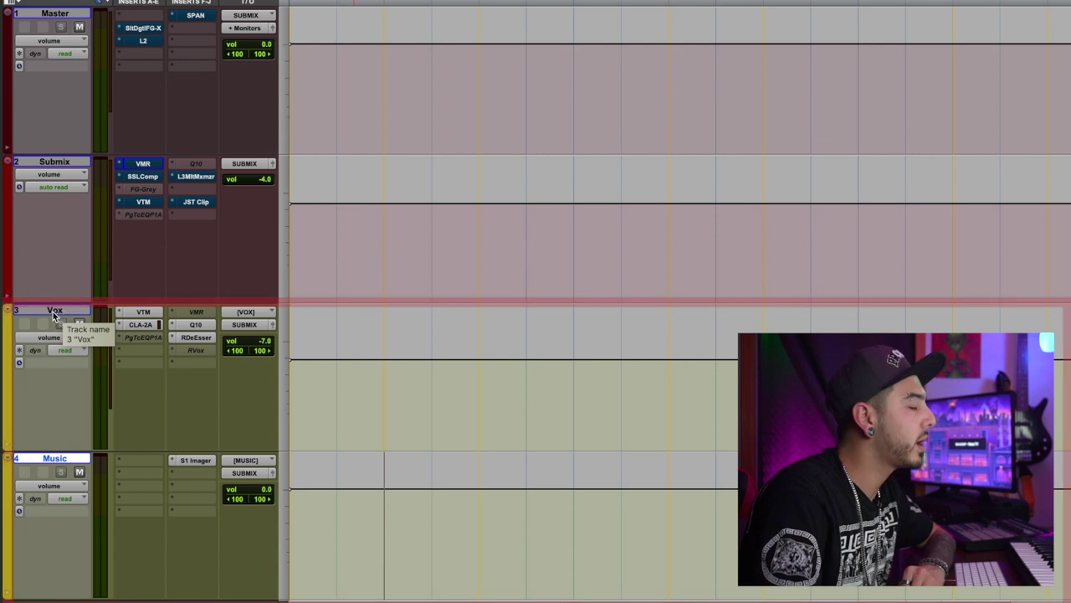
# Select the Vox, Music, Submix and Master tracks in turn to examine their routing and inserts
pyautogui.click(53, 311)
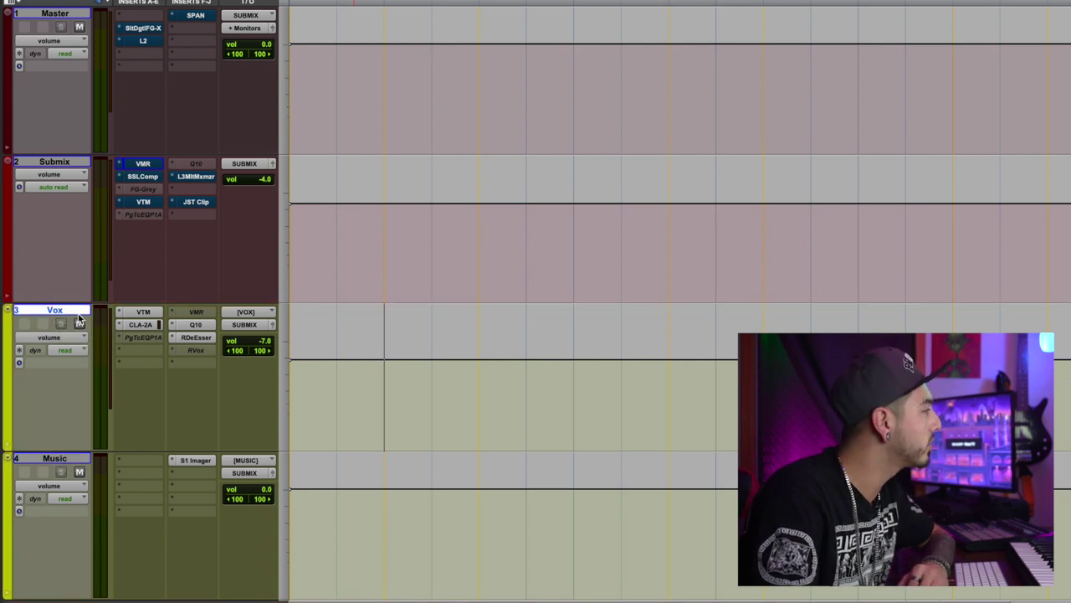
pyautogui.click(74, 458)
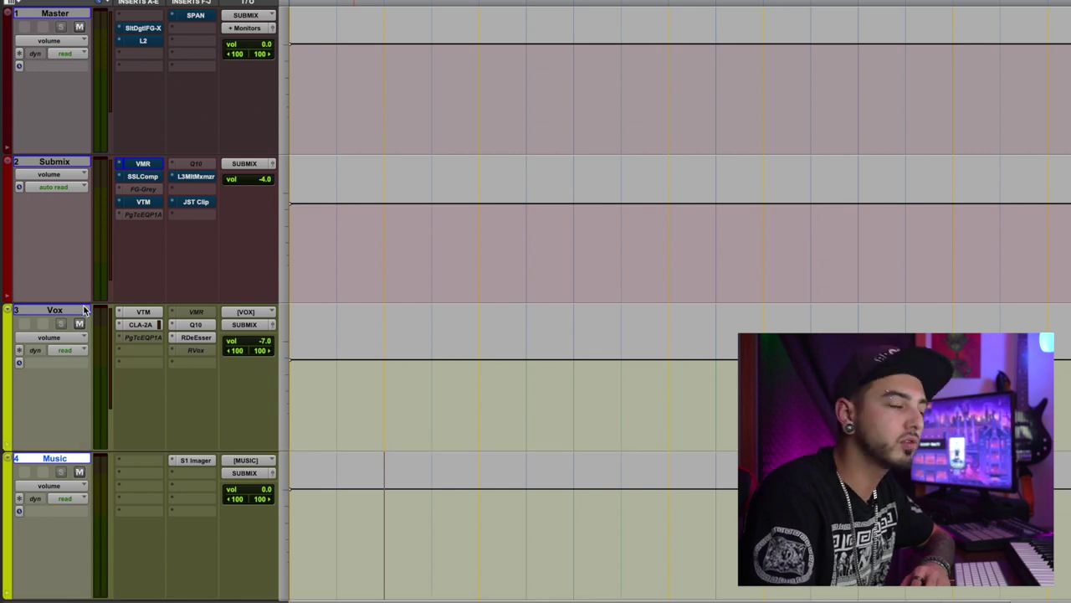
pyautogui.click(60, 161)
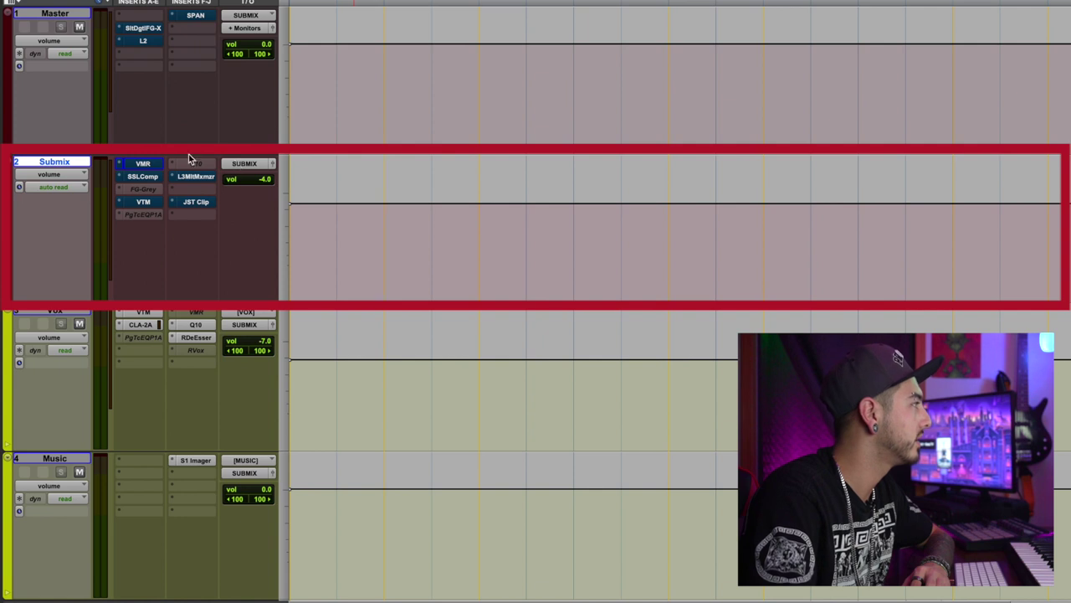
pyautogui.click(39, 15)
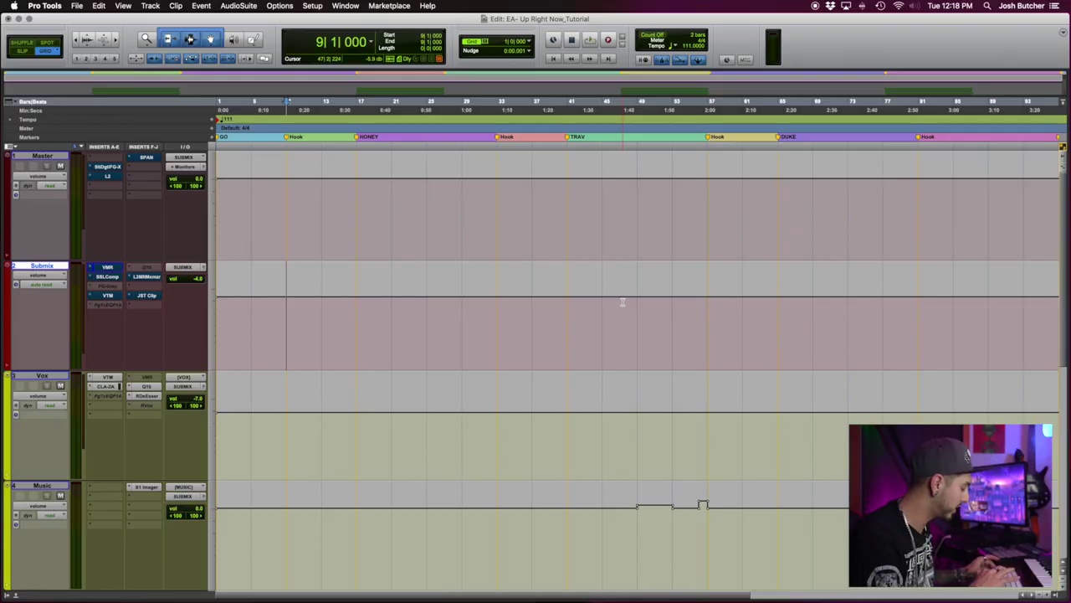
# Examine the track types available for a new track, and cancel without creating one
pyautogui.press('super+shift+n')
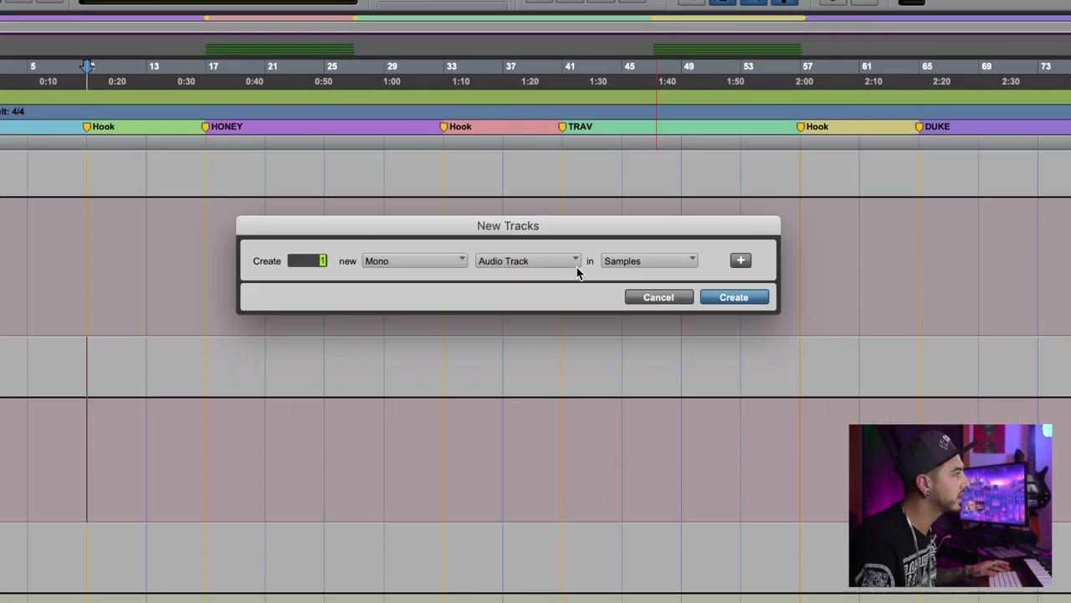
pyautogui.click(574, 216)
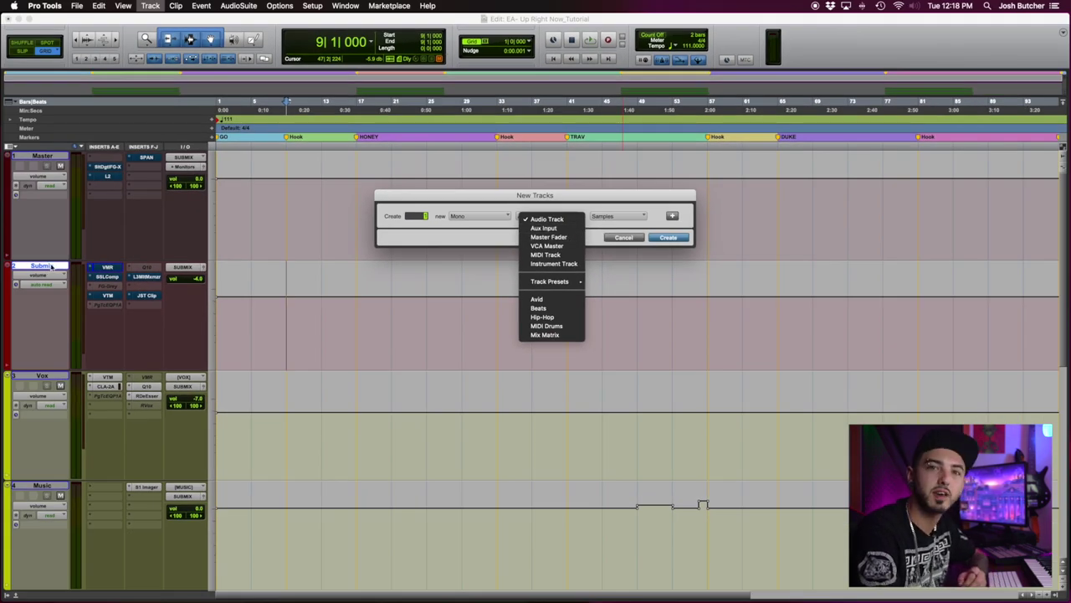
pyautogui.click(620, 242)
pyautogui.click(619, 242)
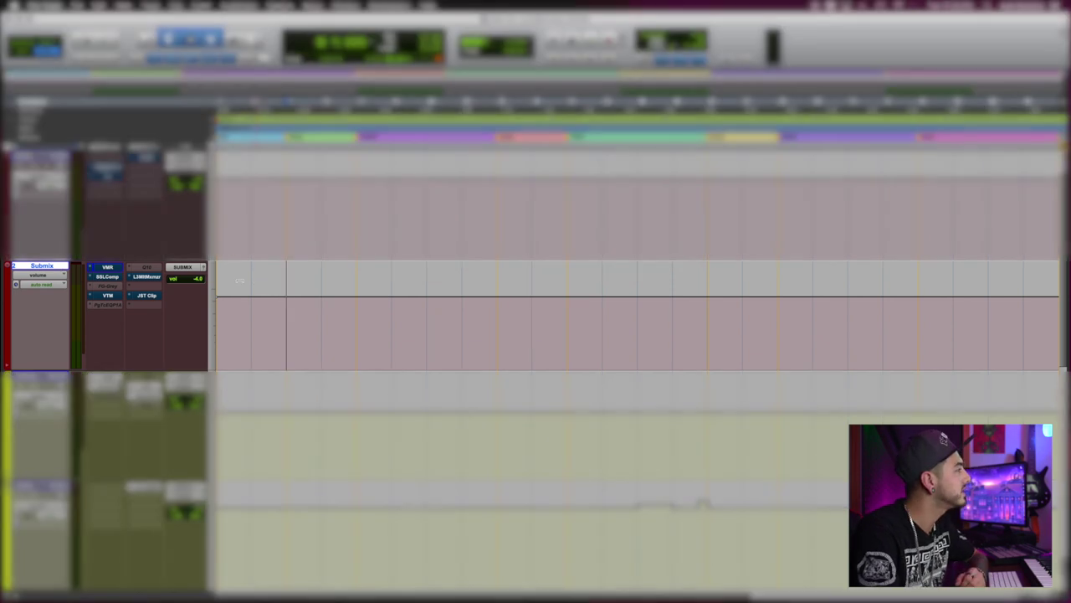
# Try lowering the Submix master fader to -9.3 dB, and undo the volume change
pyautogui.moveTo(319, 265); pyautogui.dragTo(318, 280)
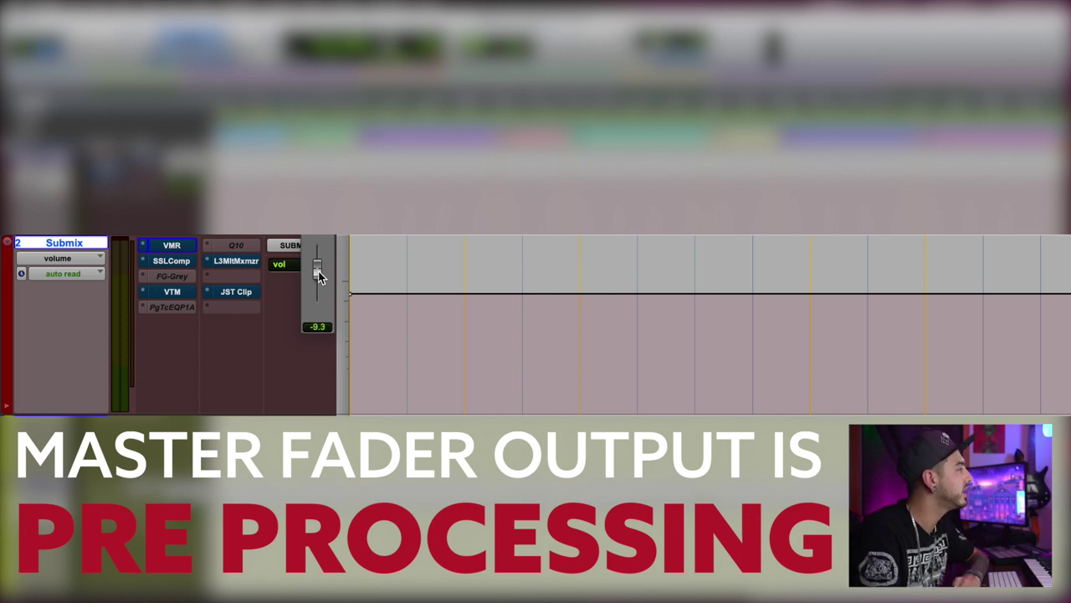
pyautogui.moveTo(318, 272); pyautogui.dragTo(319, 272)
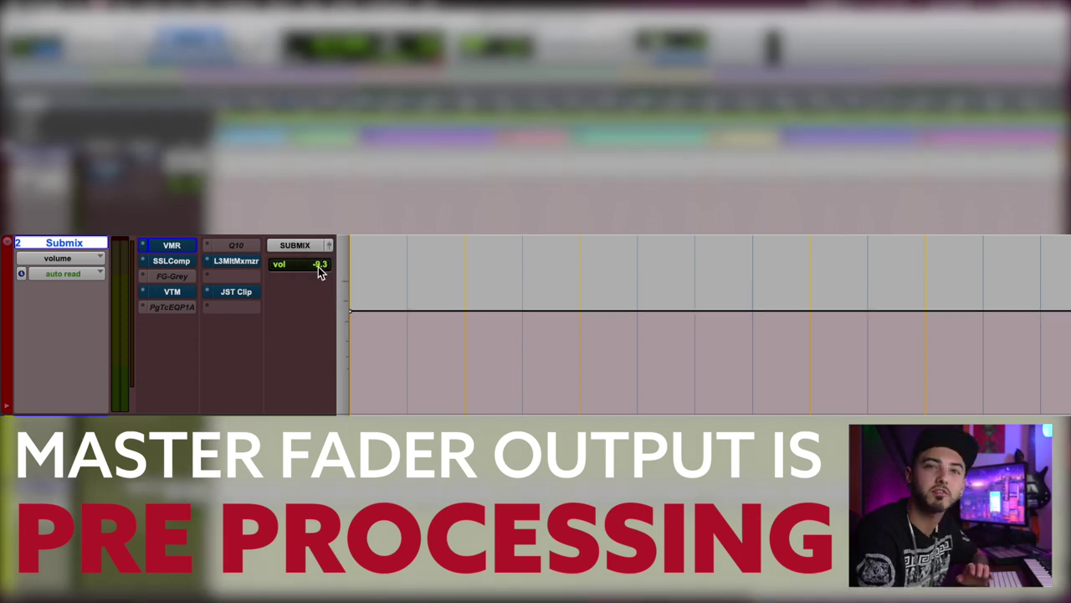
pyautogui.press('super+z')
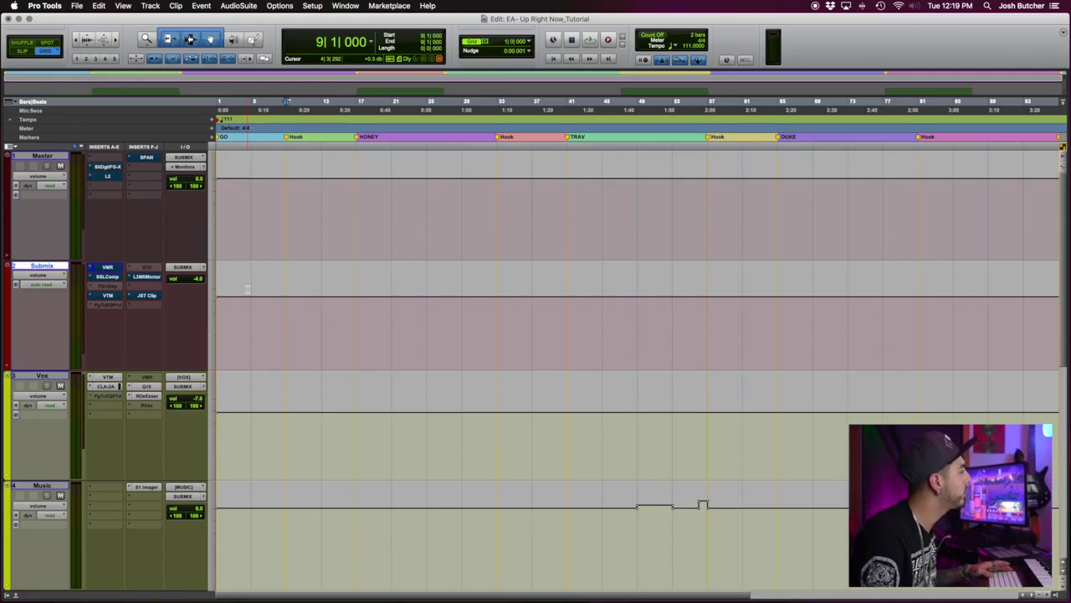
# Open the Submix track's VMR insert, pull the Submix fader all the way down and start playback
pyautogui.click(109, 267)
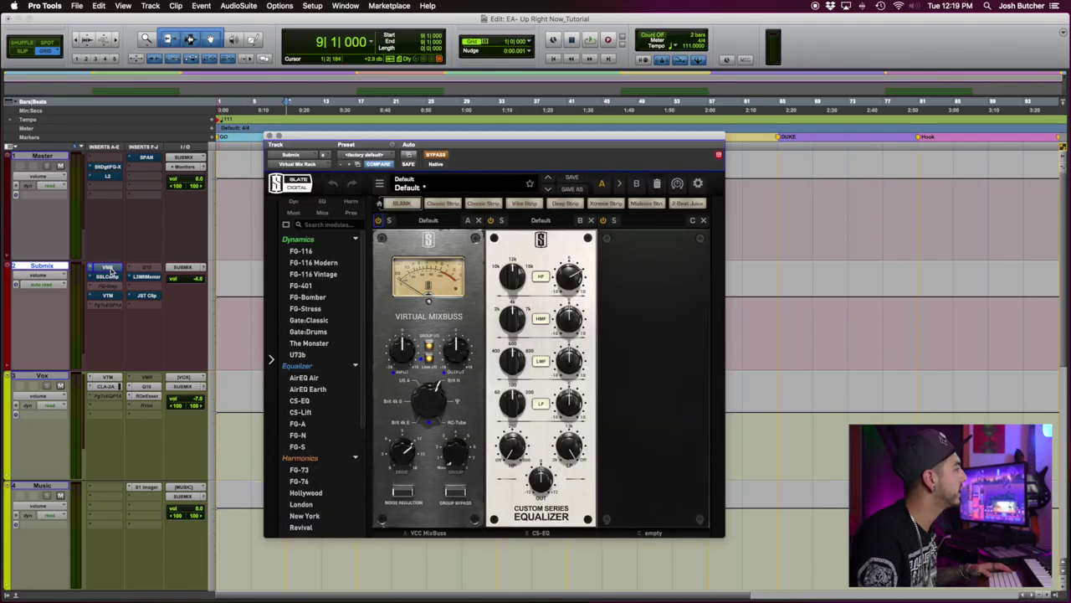
pyautogui.click(199, 283)
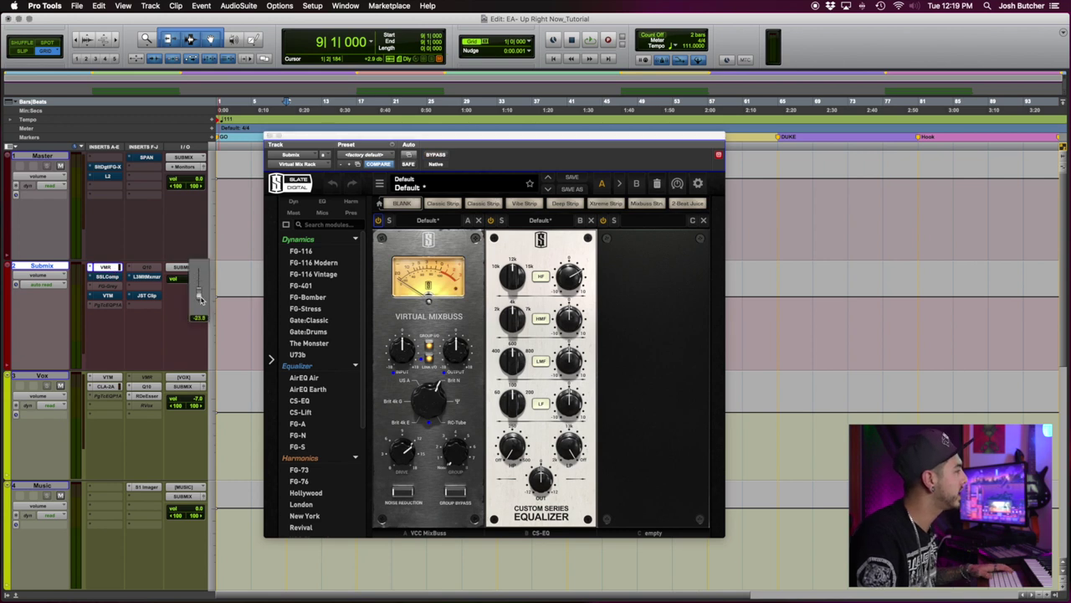
pyautogui.moveTo(201, 316); pyautogui.dragTo(201, 318)
pyautogui.press('space')
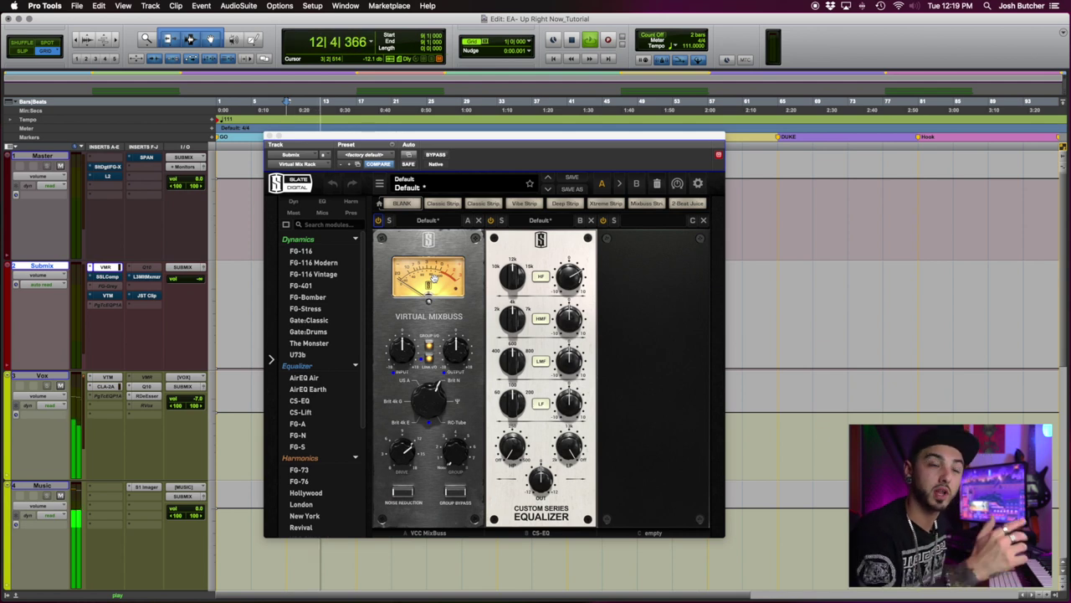
# Sweep the Submix fader up and down while checking the Virtual Mixbuss meter, and return its volume to -4.0 dB
pyautogui.moveTo(198, 282); pyautogui.dragTo(198, 265)
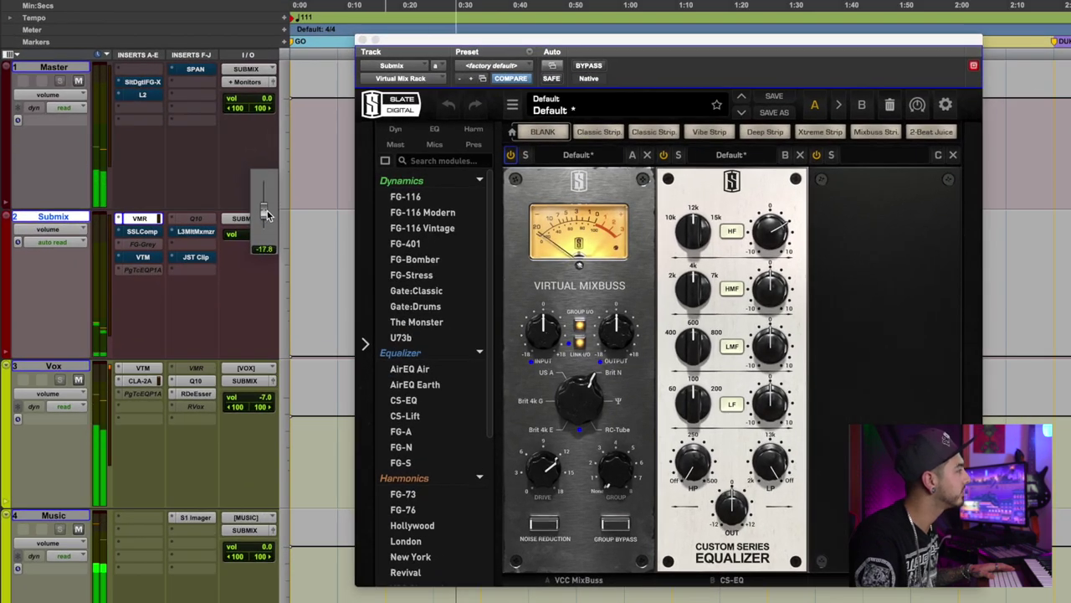
pyautogui.moveTo(266, 215); pyautogui.dragTo(271, 239)
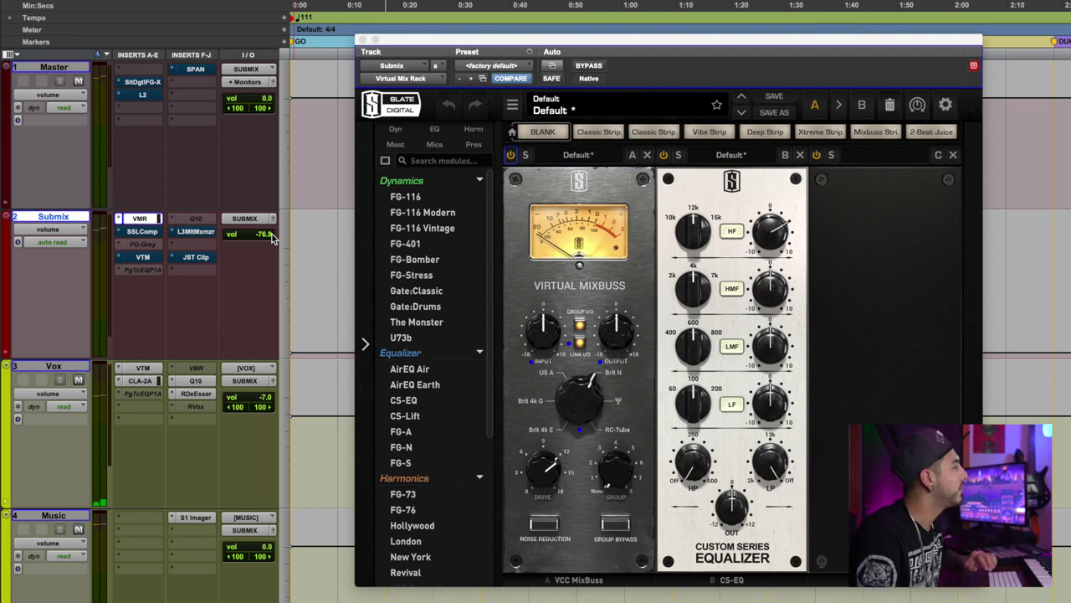
pyautogui.moveTo(264, 238); pyautogui.dragTo(265, 236)
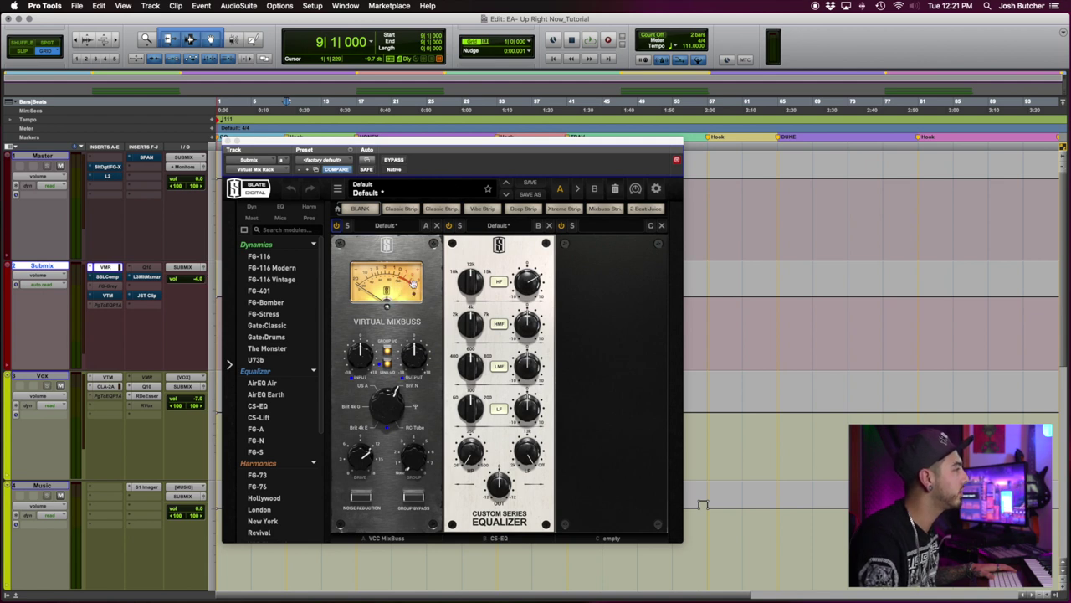
# Play back the mix to check the Virtual Mixbuss meter, and set the module's drive to 12.0 dB
pyautogui.press('space')
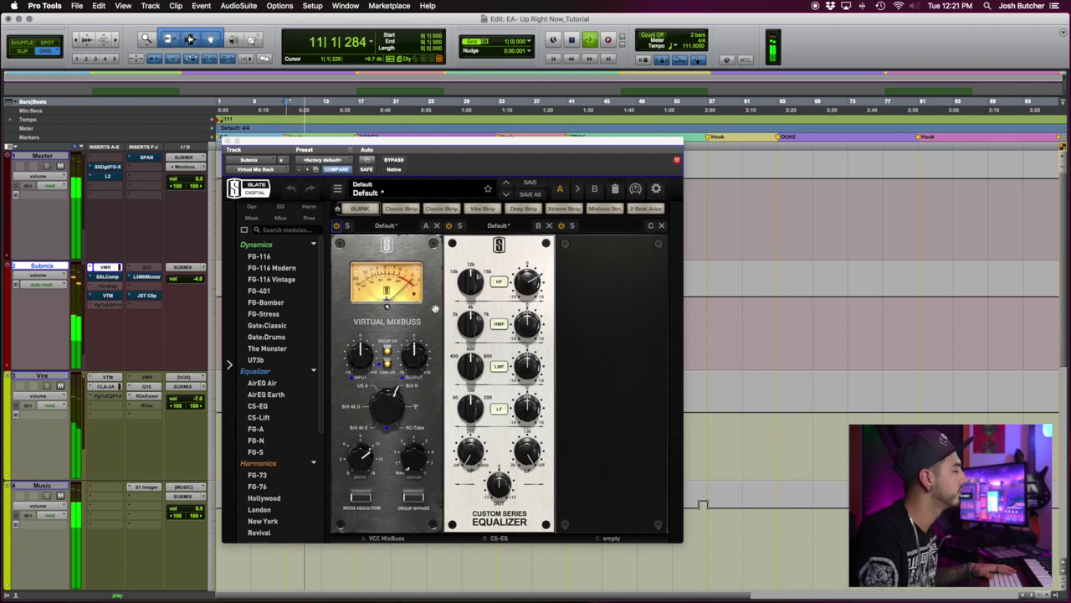
pyautogui.press('space')
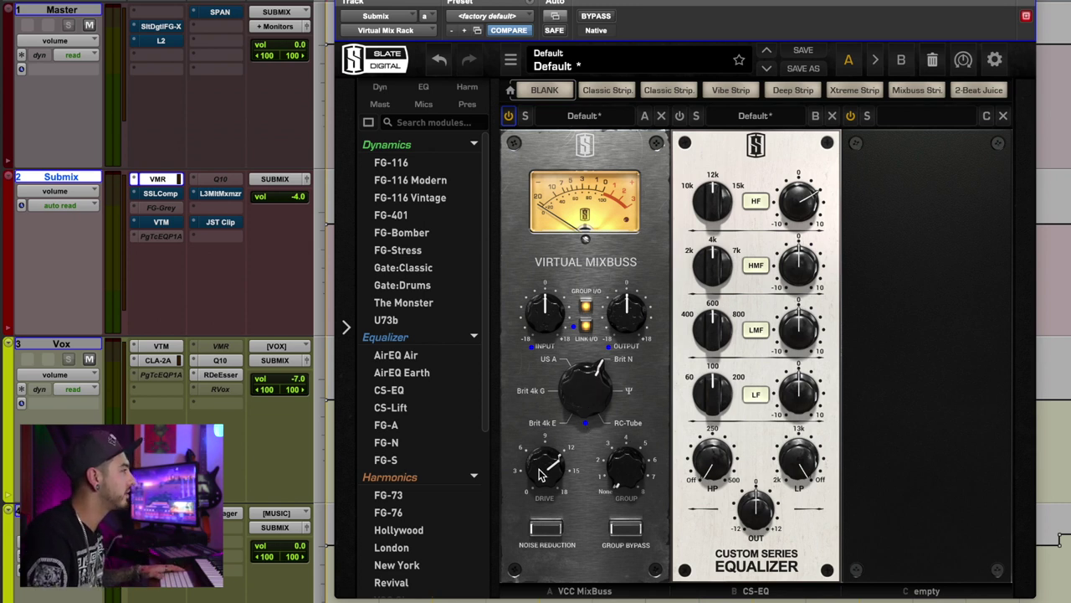
pyautogui.moveTo(548, 481)
pyautogui.mouseDown()
pyautogui.moveTo(558, 592)
pyautogui.moveTo(541, 395)
pyautogui.moveTo(549, 462)
pyautogui.mouseUp()
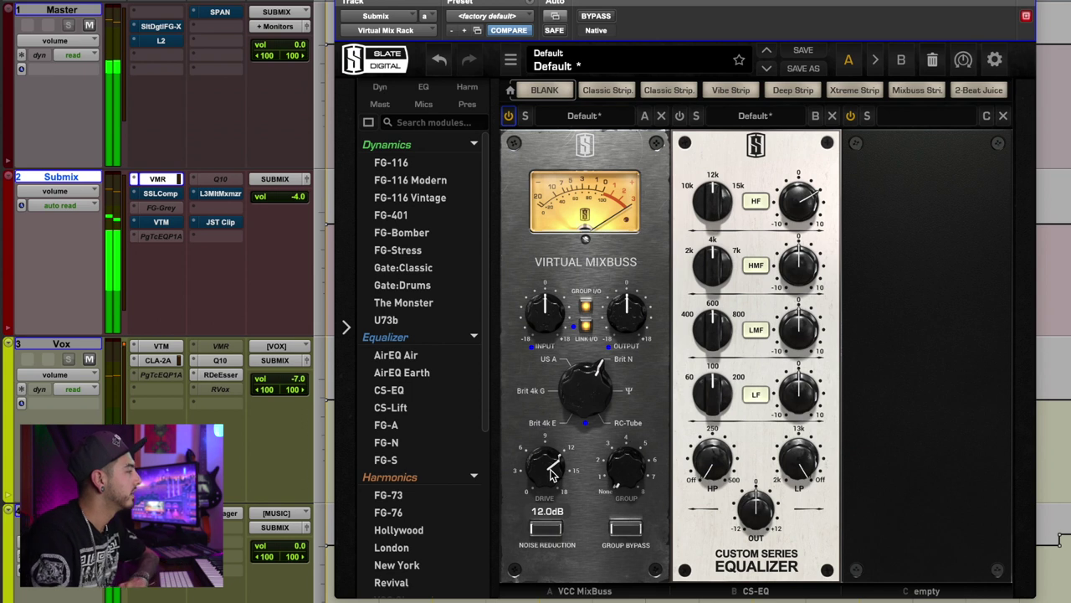
pyautogui.press('space')
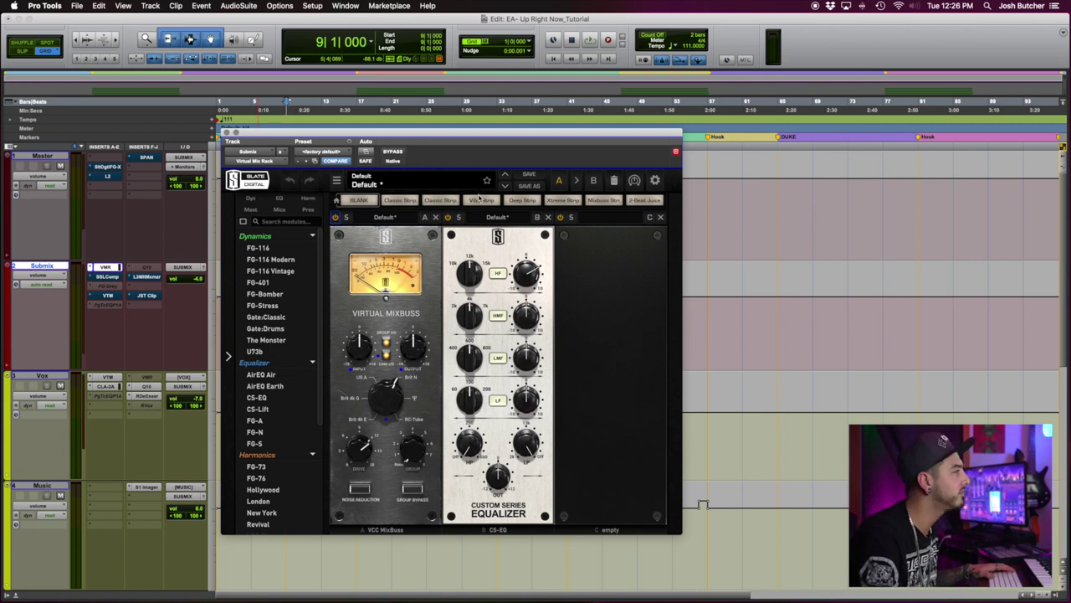
# Compare the mix during playback with the Submix track's Virtual Mix Rack bypassed and active
pyautogui.moveTo(405, 156); pyautogui.dragTo(398, 154)
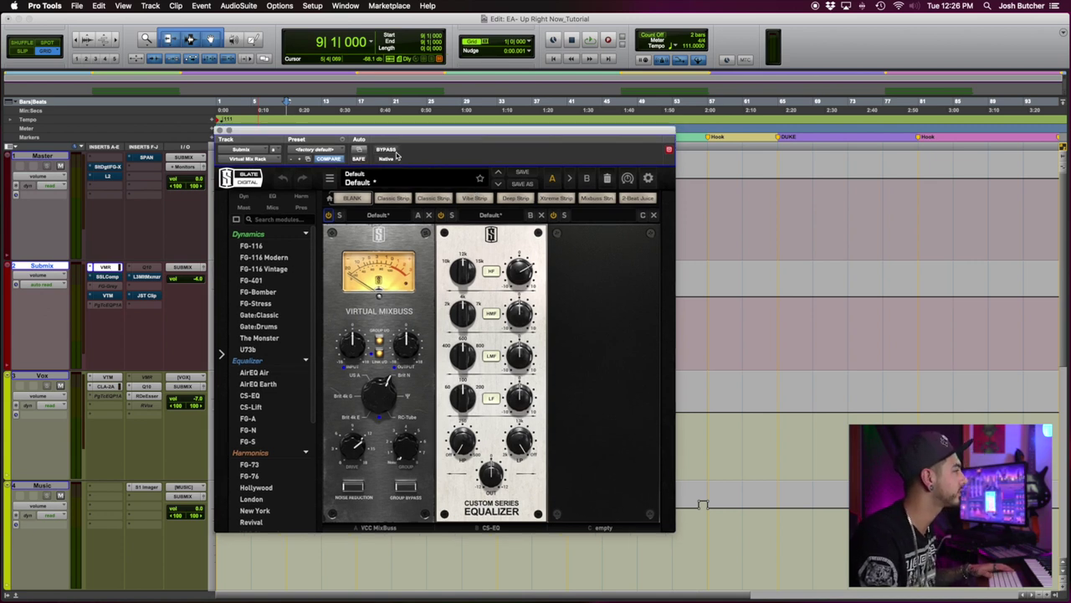
pyautogui.press('space')
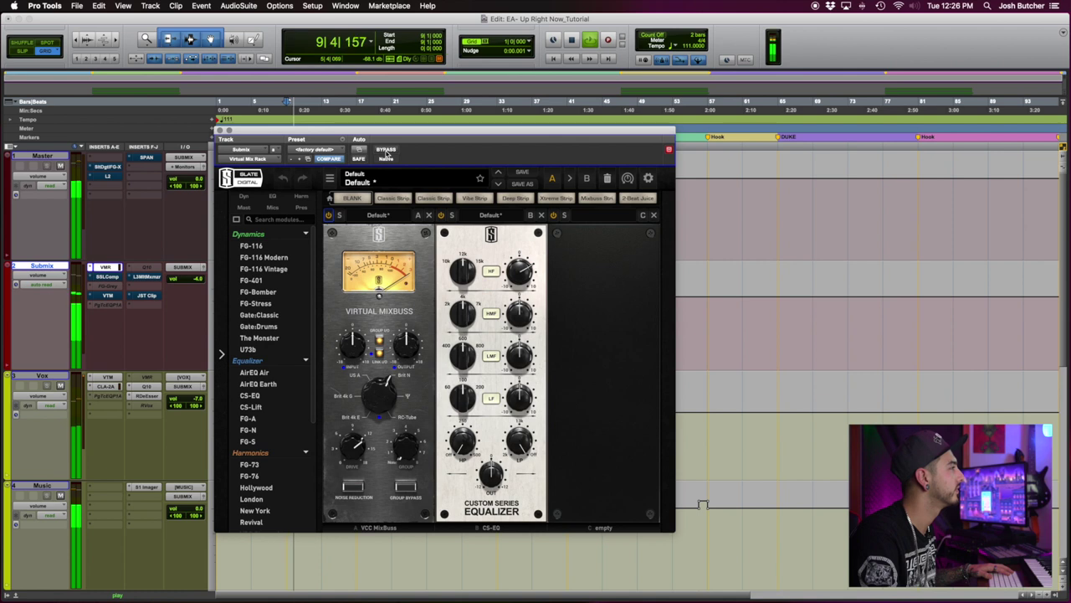
pyautogui.click(386, 150)
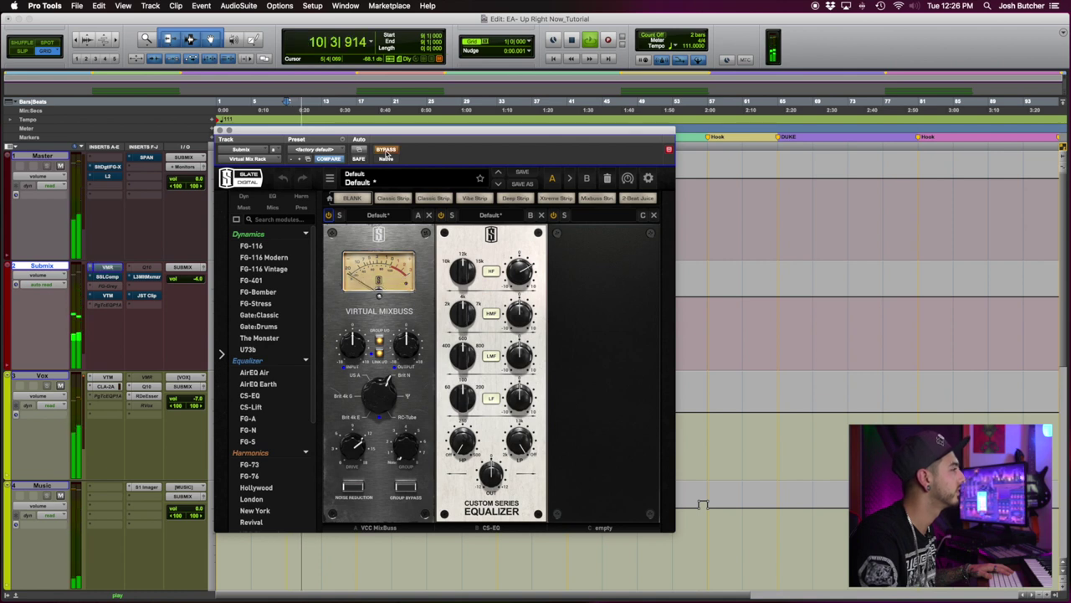
pyautogui.click(386, 150)
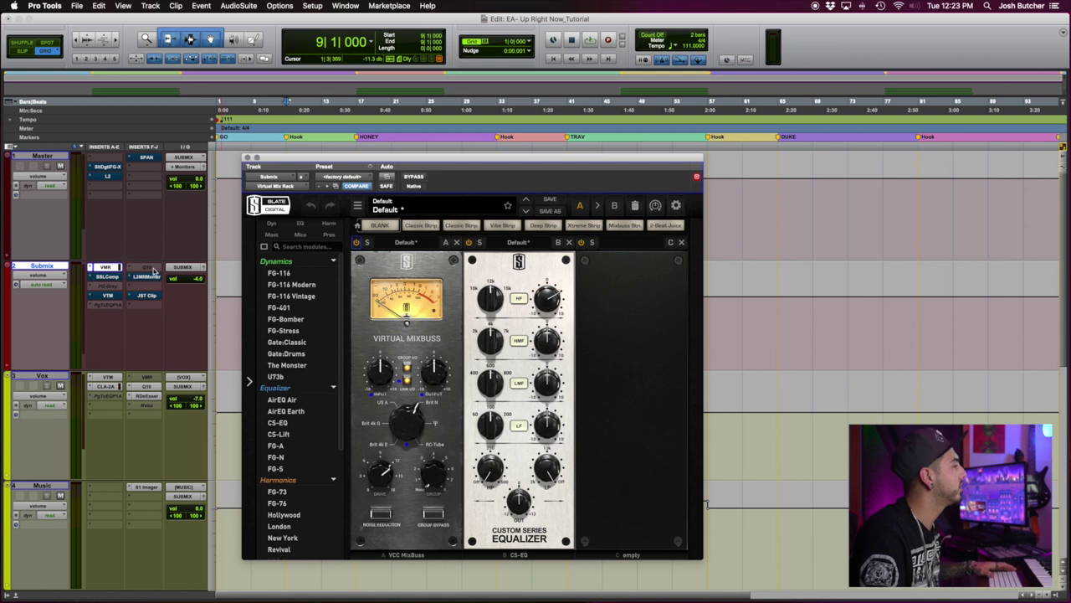
# Open the Submix track's SSLComp insert and examine its threshold, attack, release and make-up settings
pyautogui.click(117, 275)
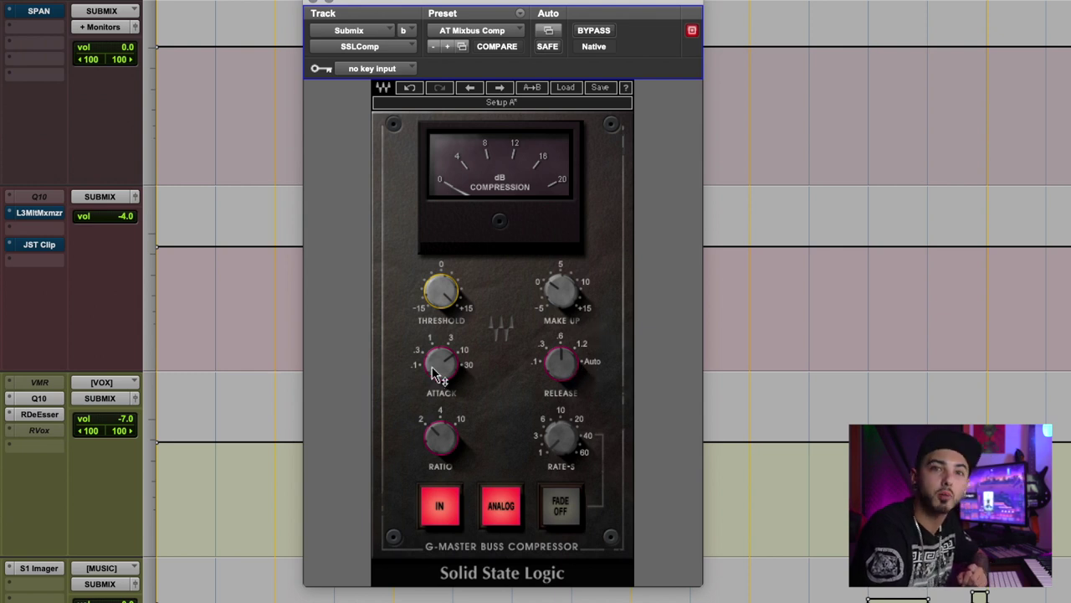
pyautogui.moveTo(566, 368)
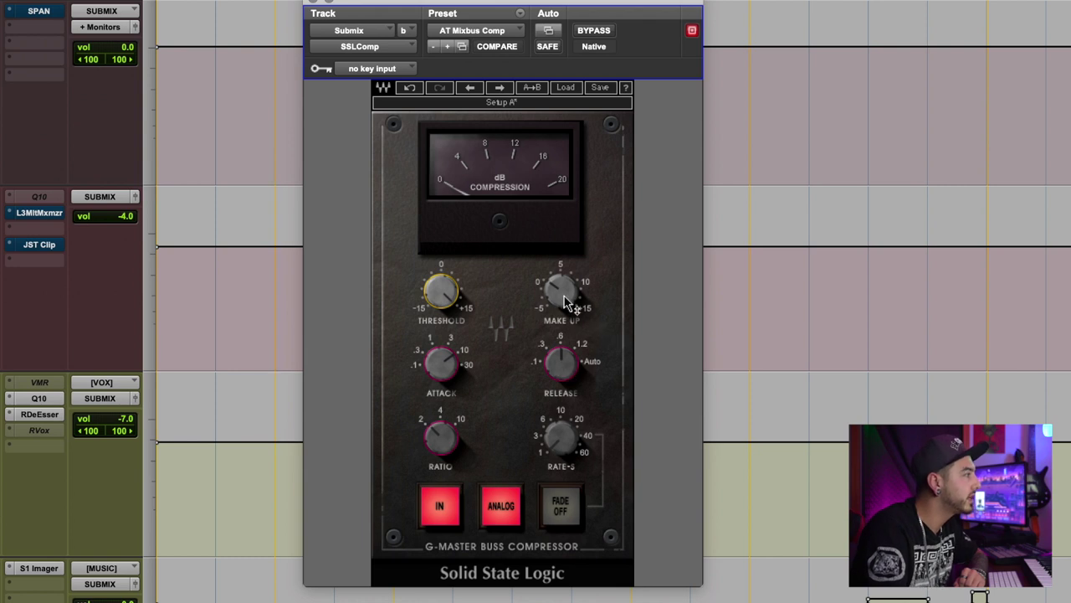
pyautogui.click(564, 300)
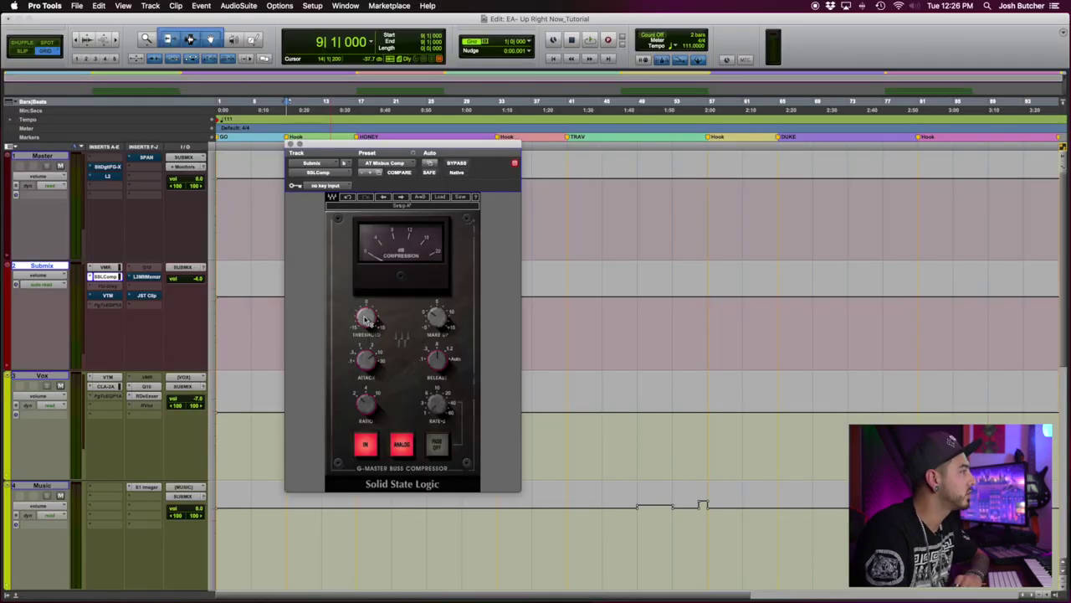
pyautogui.click(368, 321)
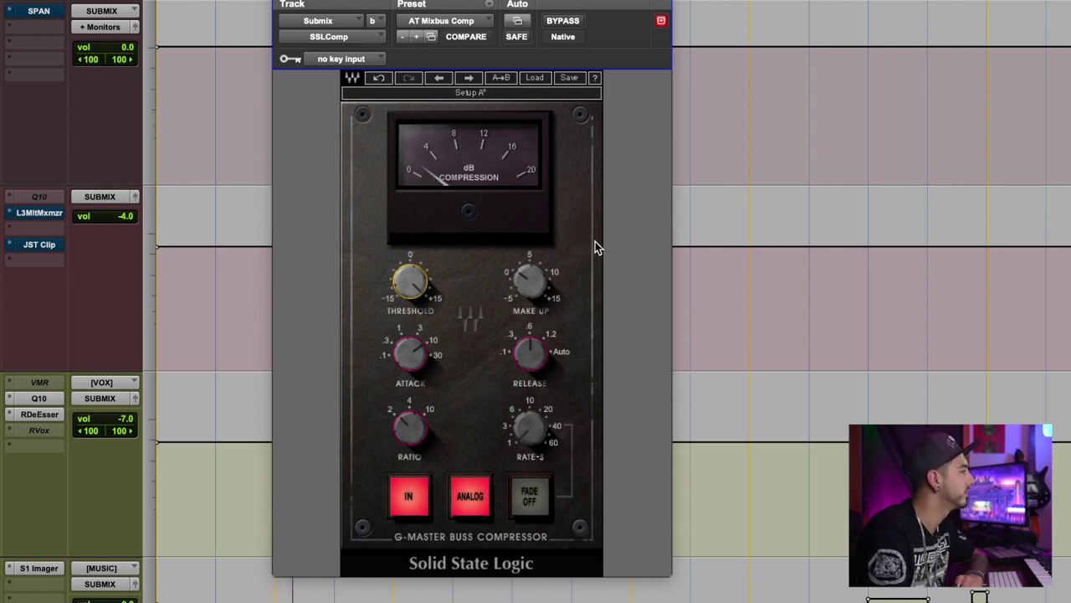
# Compare the mix during playback with the Submix track's SSLComp bypassed and active
pyautogui.click(566, 23)
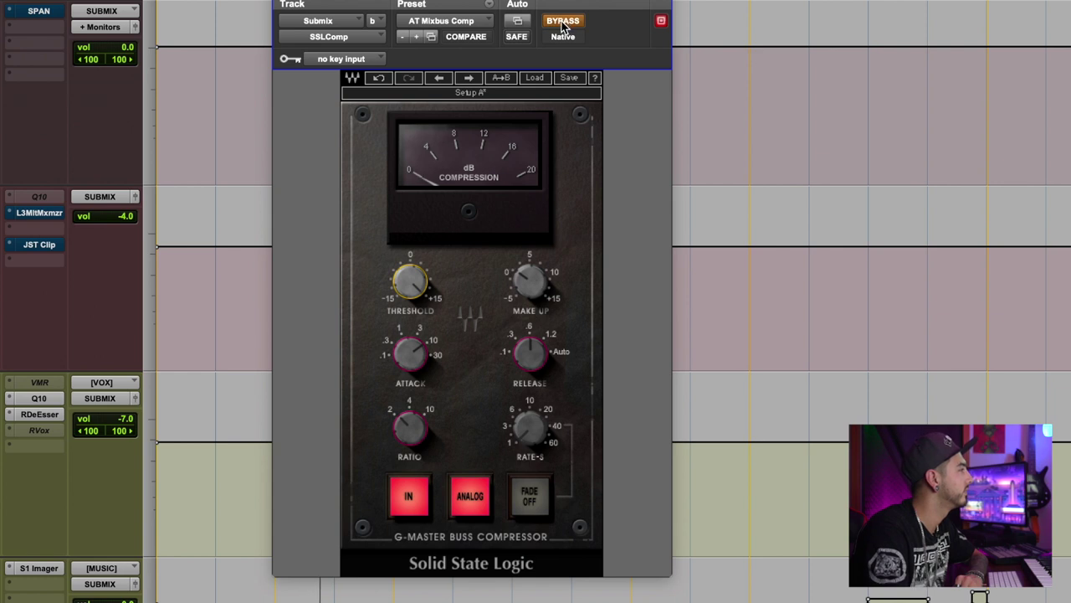
pyautogui.click(563, 23)
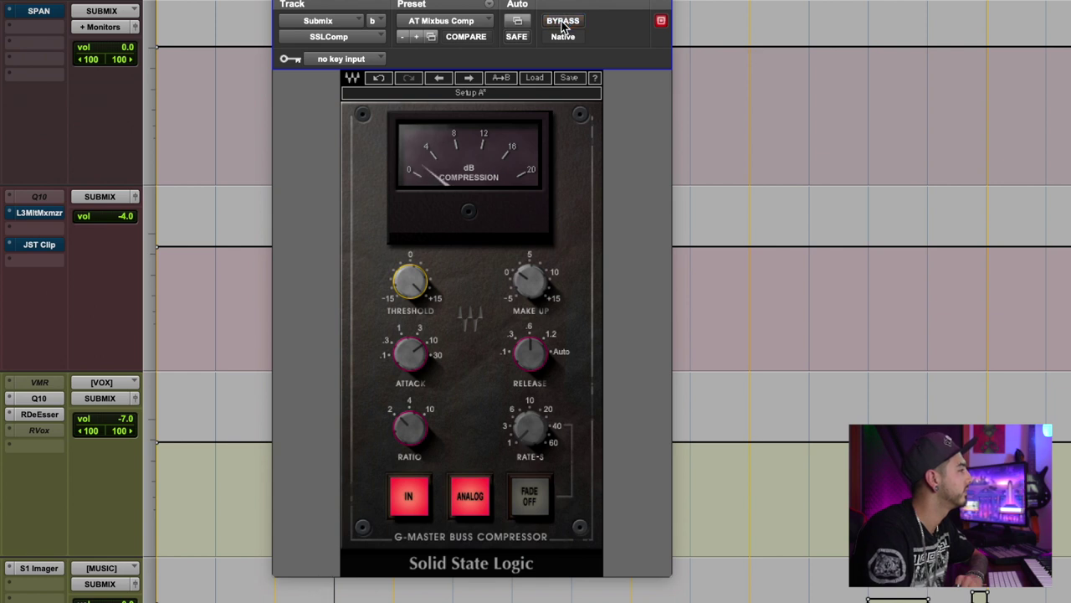
pyautogui.click(563, 23)
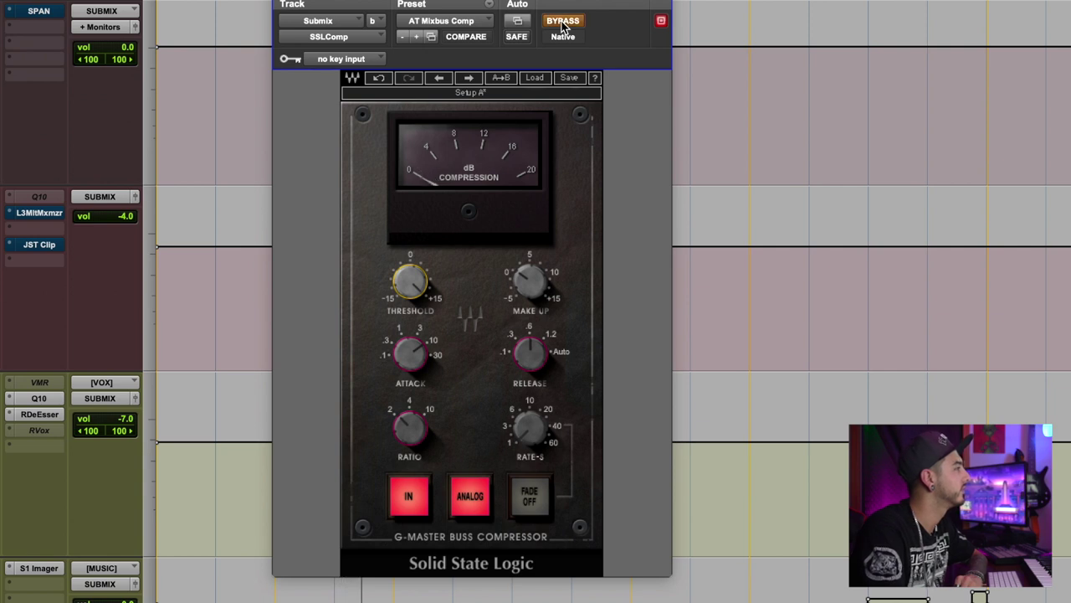
pyautogui.click(563, 23)
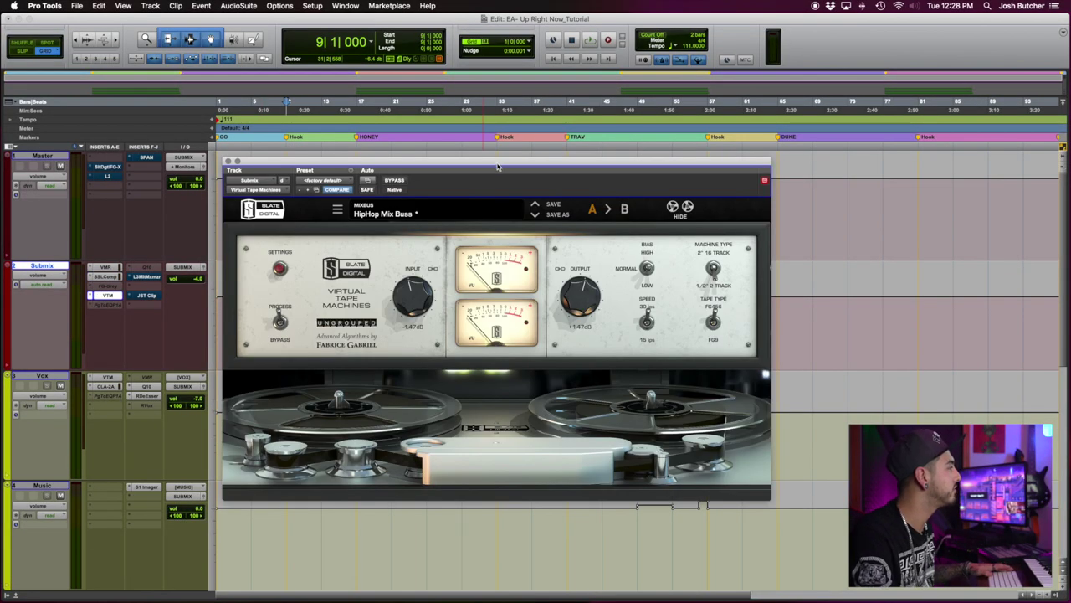
# Reposition the Submix track's Virtual Tape Machines window and compare the mix during playback with the plug-in bypassed and active
pyautogui.moveTo(498, 165); pyautogui.dragTo(488, 167)
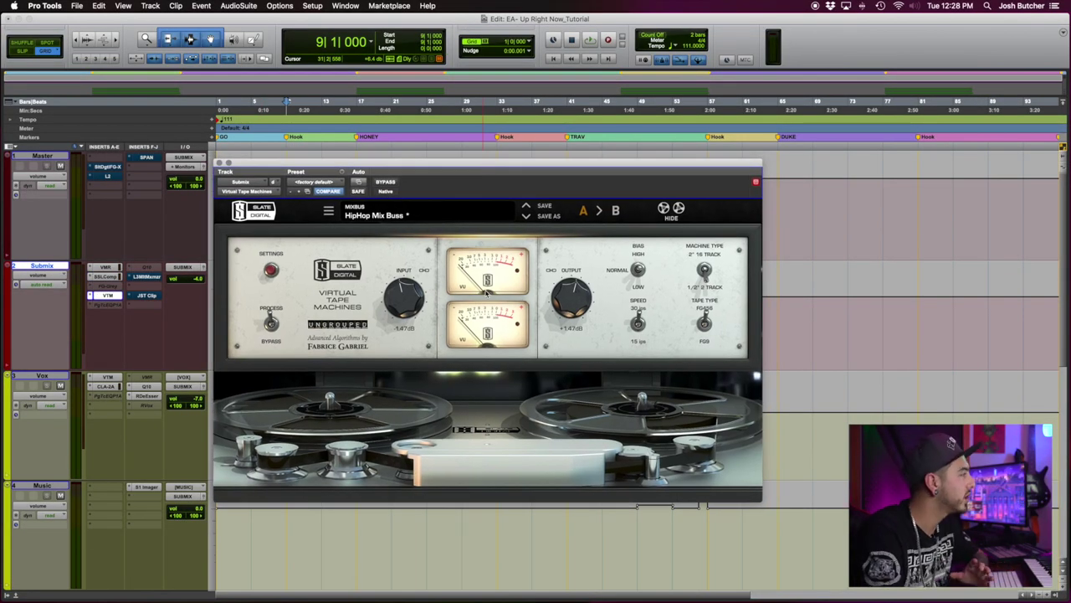
pyautogui.moveTo(484, 171); pyautogui.dragTo(478, 170)
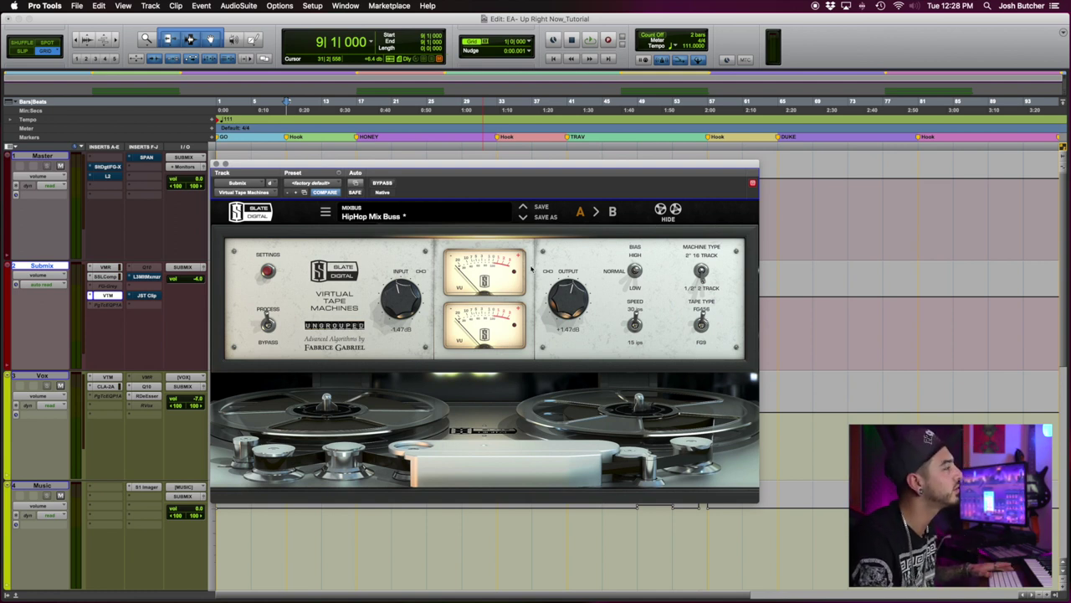
pyautogui.press('space')
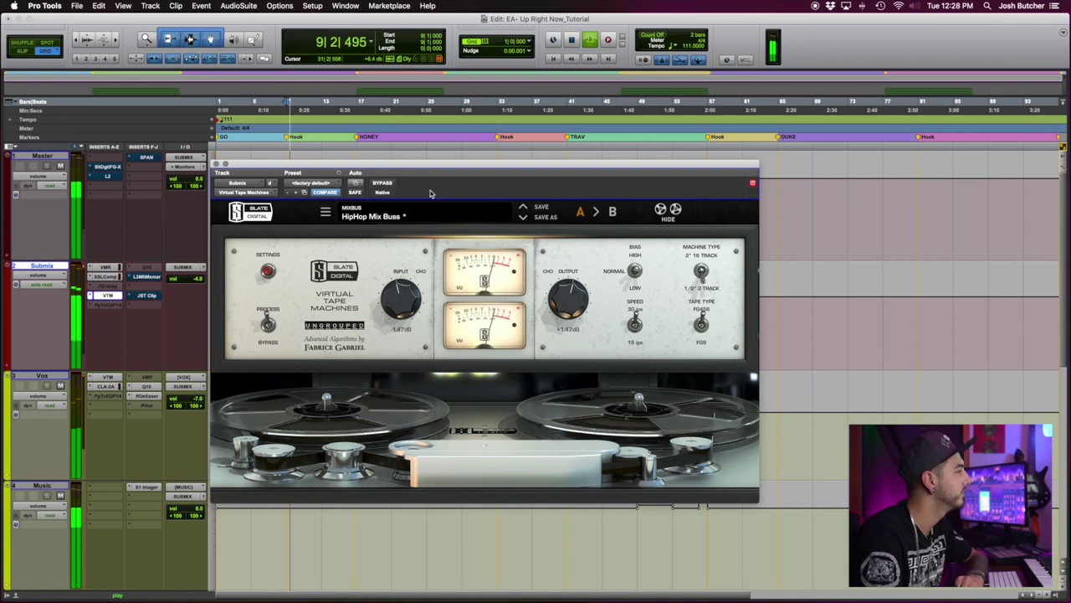
pyautogui.click(382, 183)
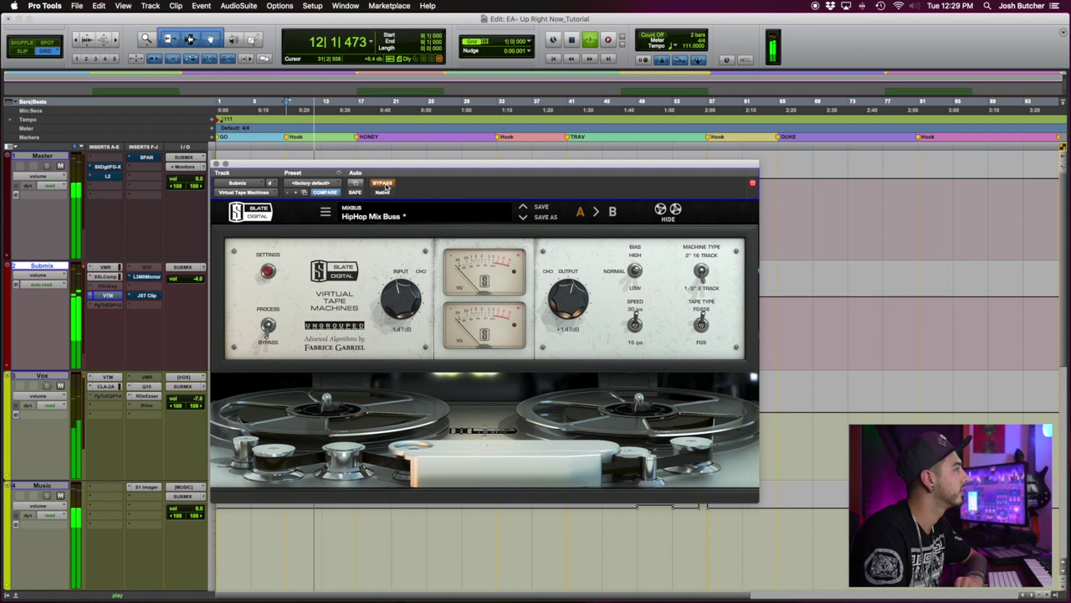
pyautogui.click(382, 183)
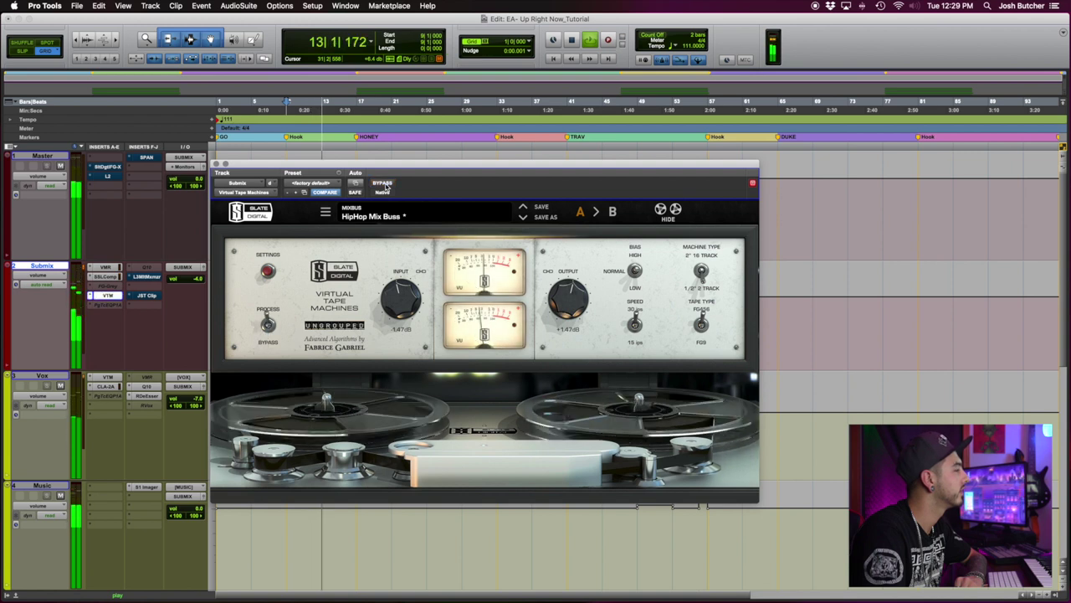
pyautogui.click(382, 183)
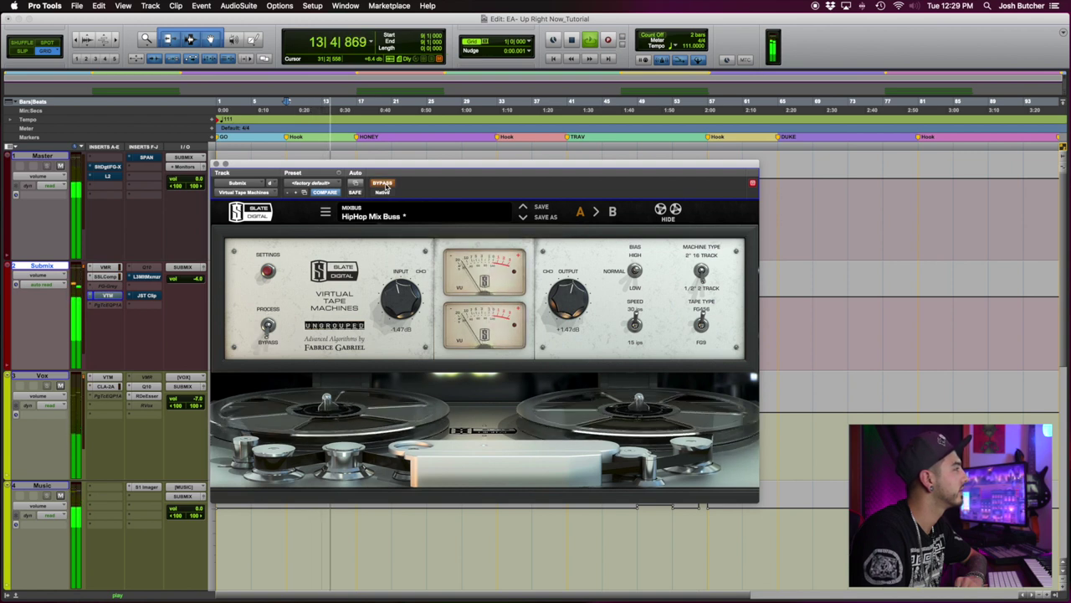
pyautogui.click(383, 184)
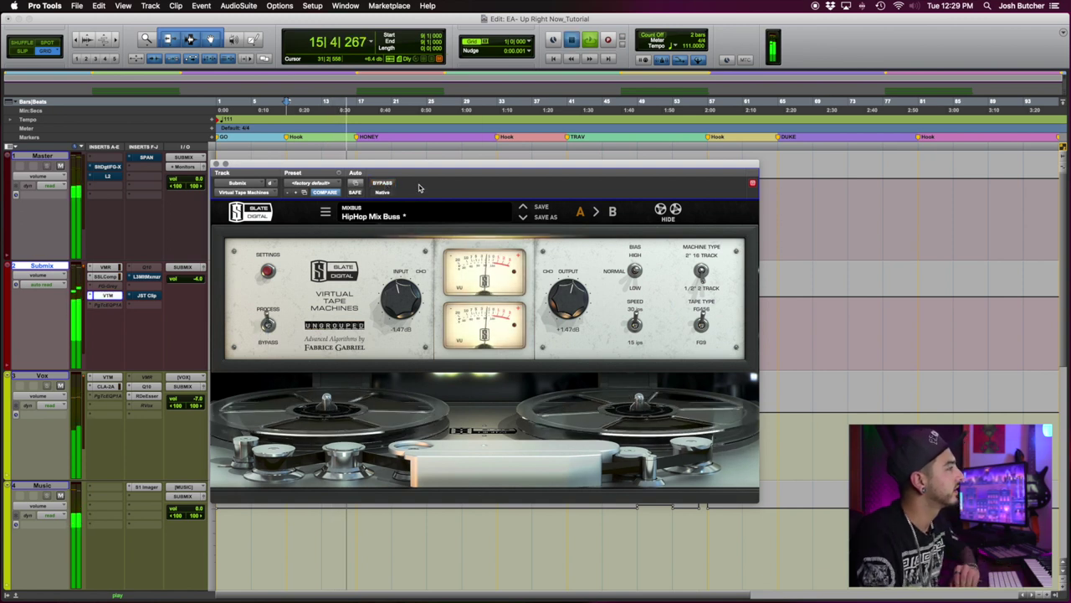
pyautogui.press('space')
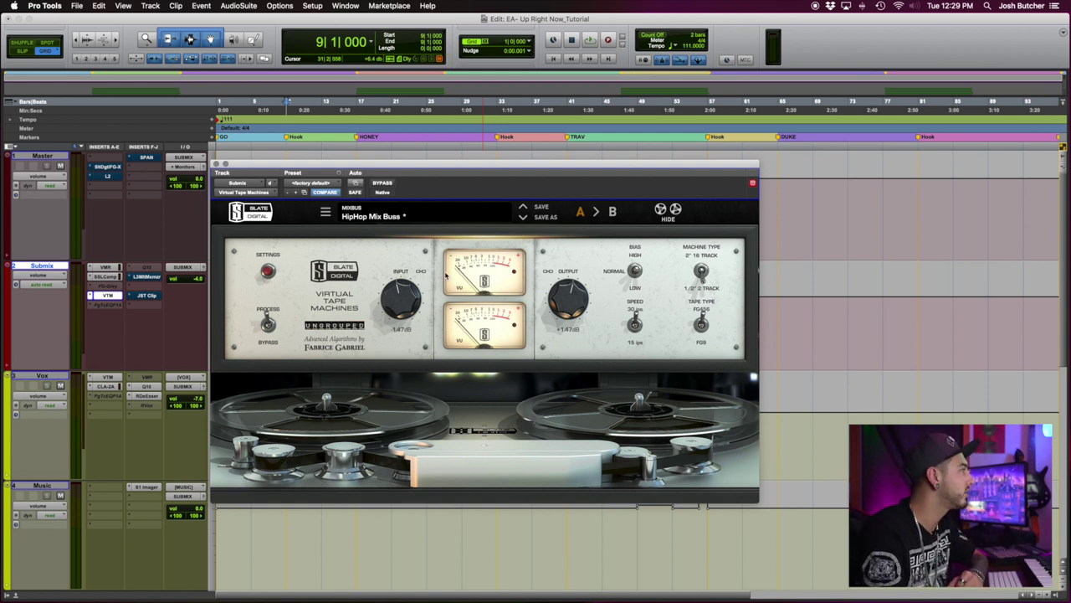
# Play back the mix and set the Virtual Tape Machines input to -1.78 dB with the linked output at +1.78 dB
pyautogui.moveTo(394, 166); pyautogui.dragTo(379, 154)
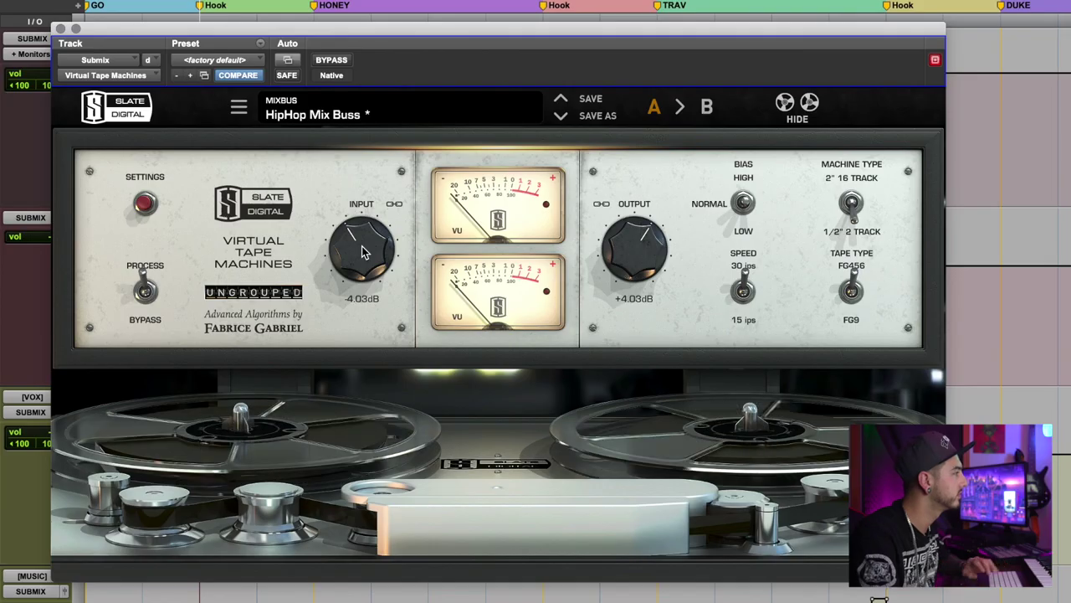
pyautogui.press('space')
pyautogui.moveTo(362, 234)
pyautogui.mouseDown()
pyautogui.moveTo(363, 174)
pyautogui.moveTo(343, 139)
pyautogui.moveTo(352, 120)
pyautogui.moveTo(352, 226)
pyautogui.mouseUp()
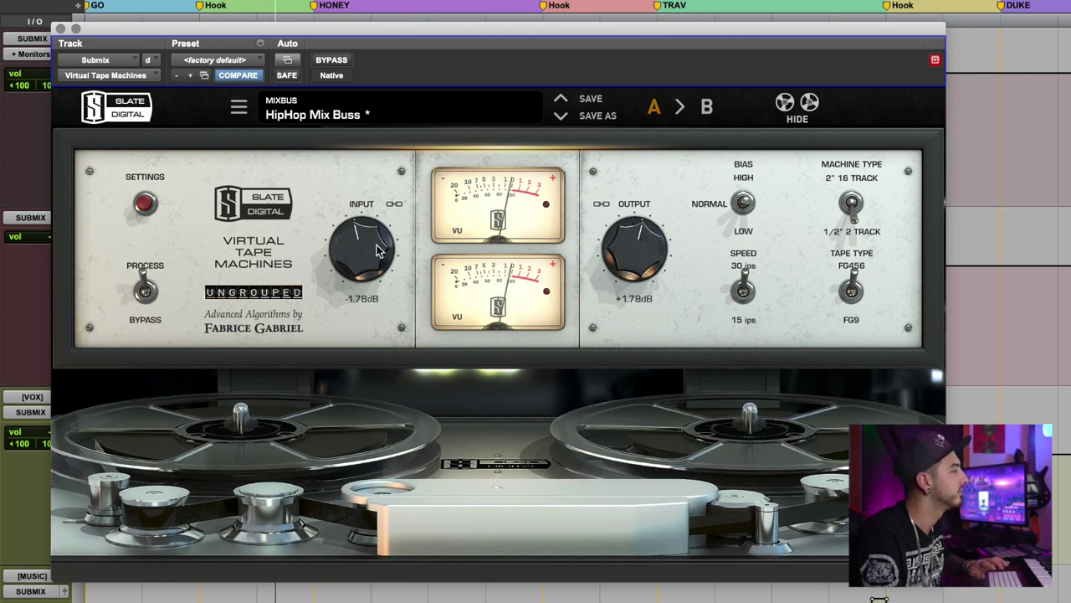
pyautogui.press('space')
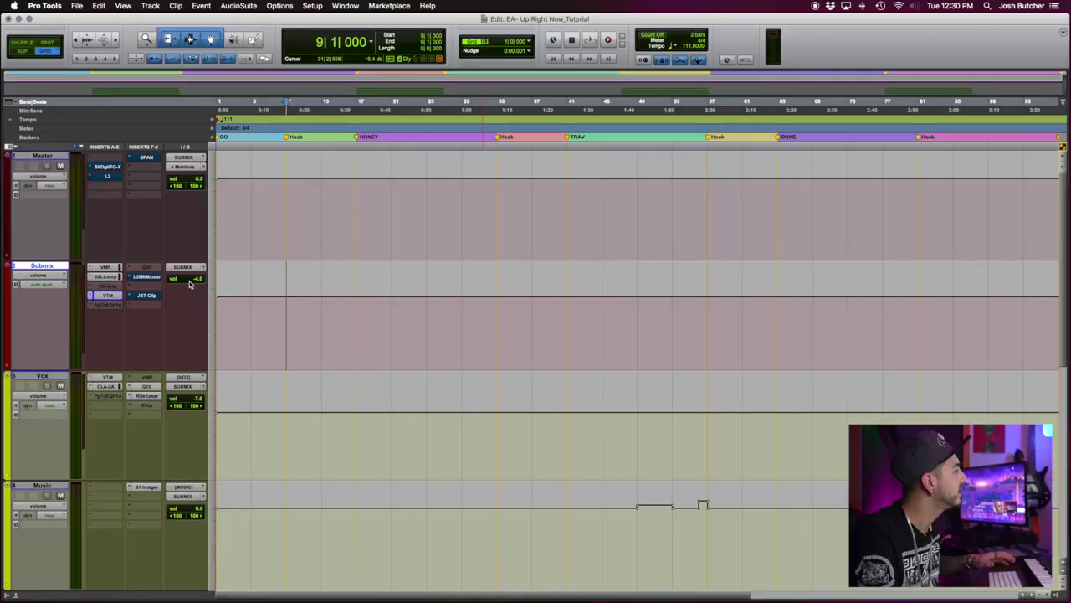
# Open the Submix track's L3 MultiMaximizer insert and compare the mix during playback with it bypassed and active
pyautogui.click(146, 276)
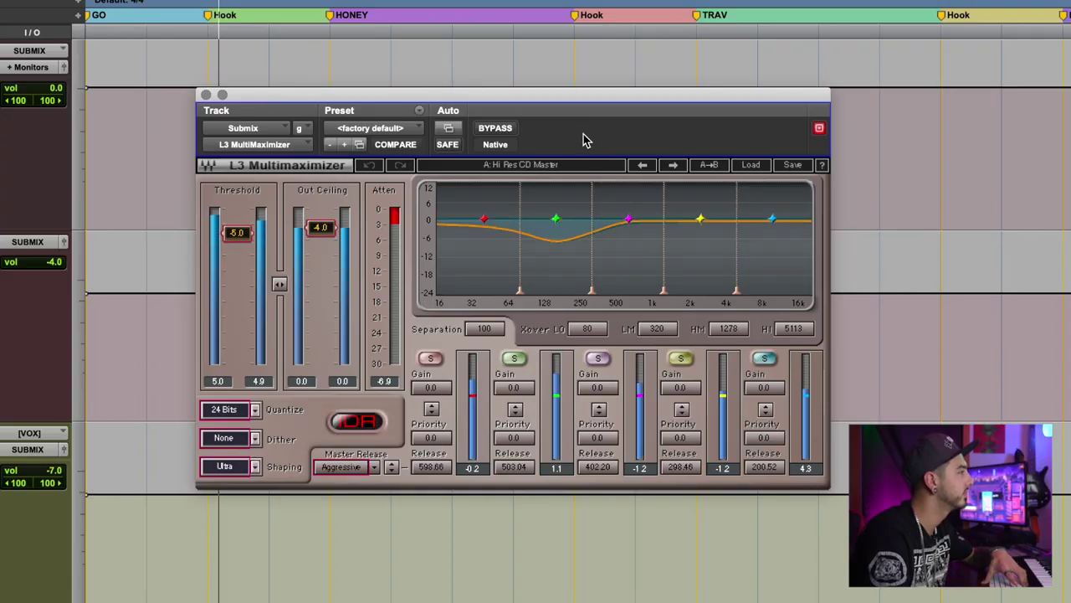
pyautogui.click(504, 132)
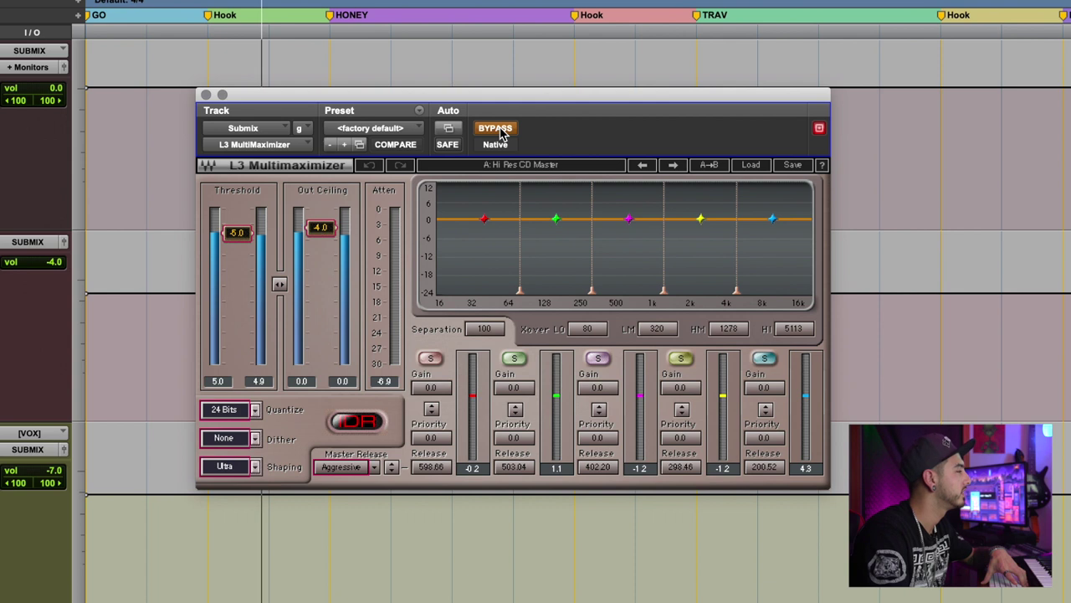
pyautogui.click(502, 131)
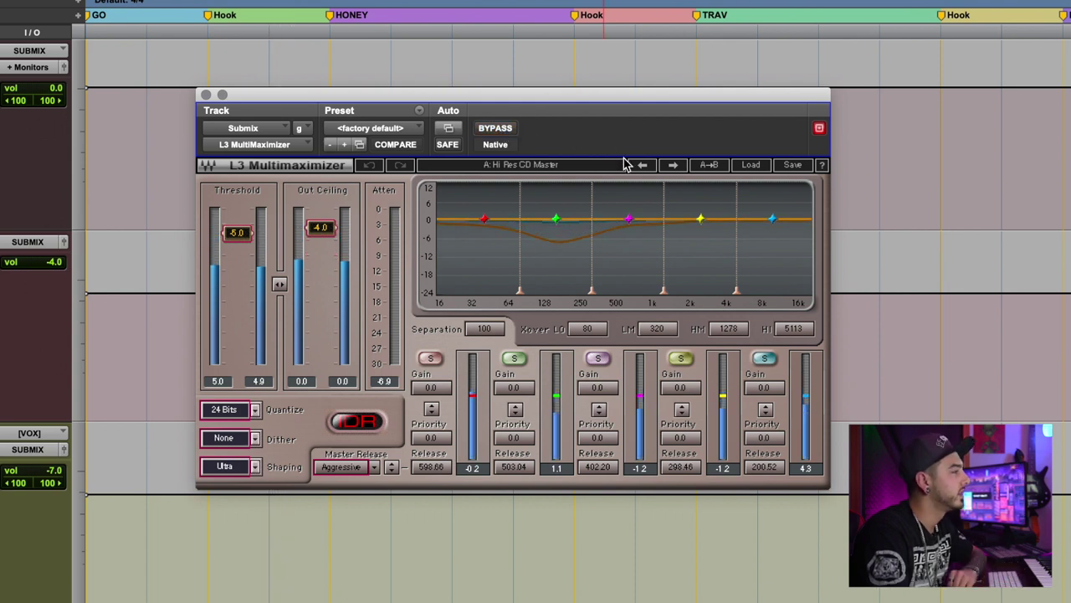
pyautogui.press('space')
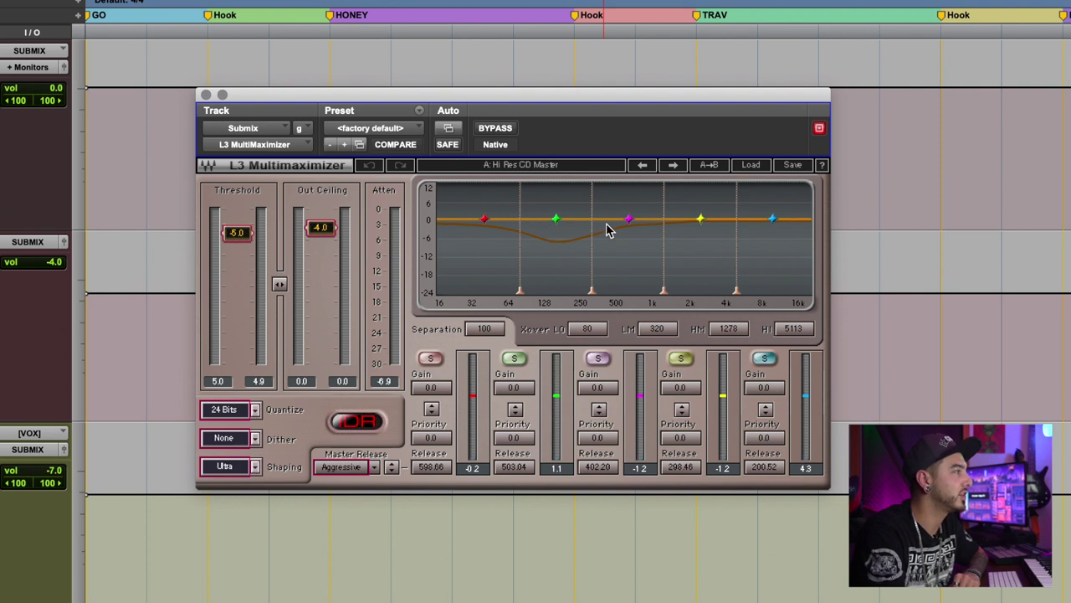
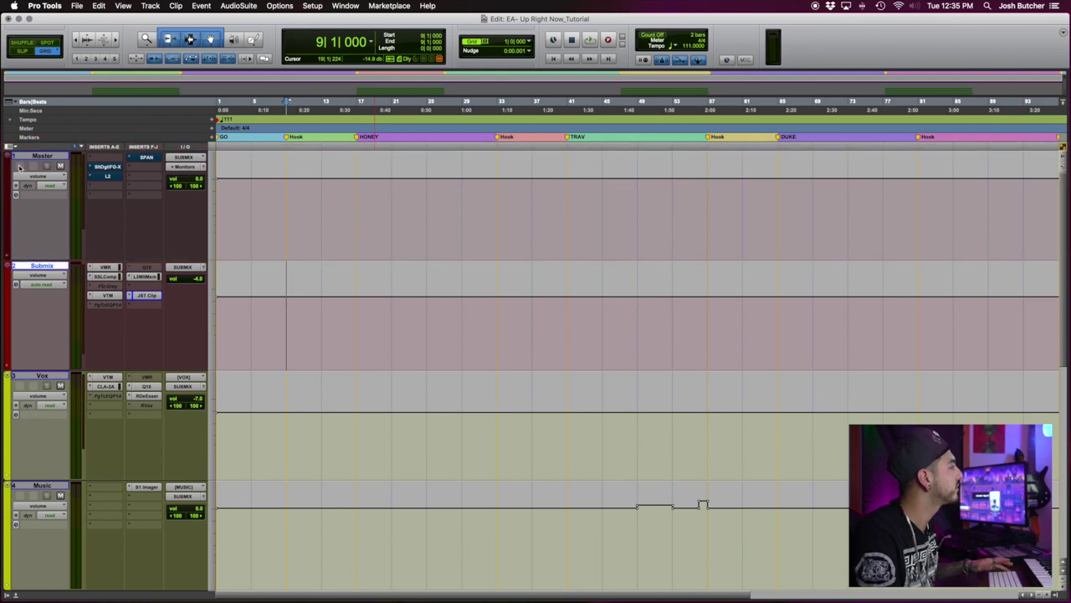
# Open the Master track's FG-X insert, take it out of bypass and check it with the FG Level section off and on
pyautogui.click(115, 169)
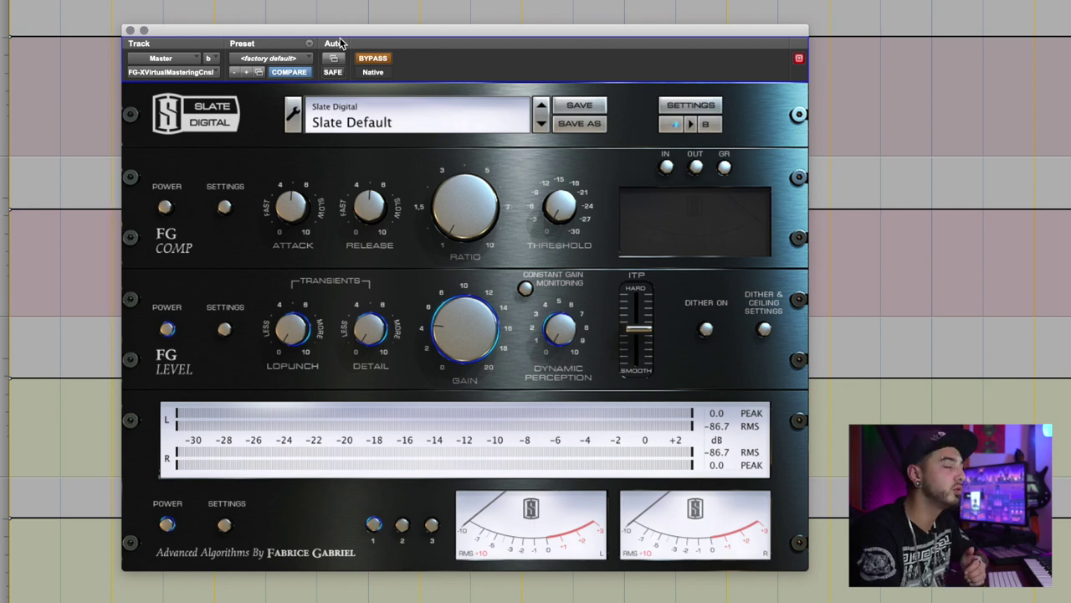
pyautogui.click(378, 59)
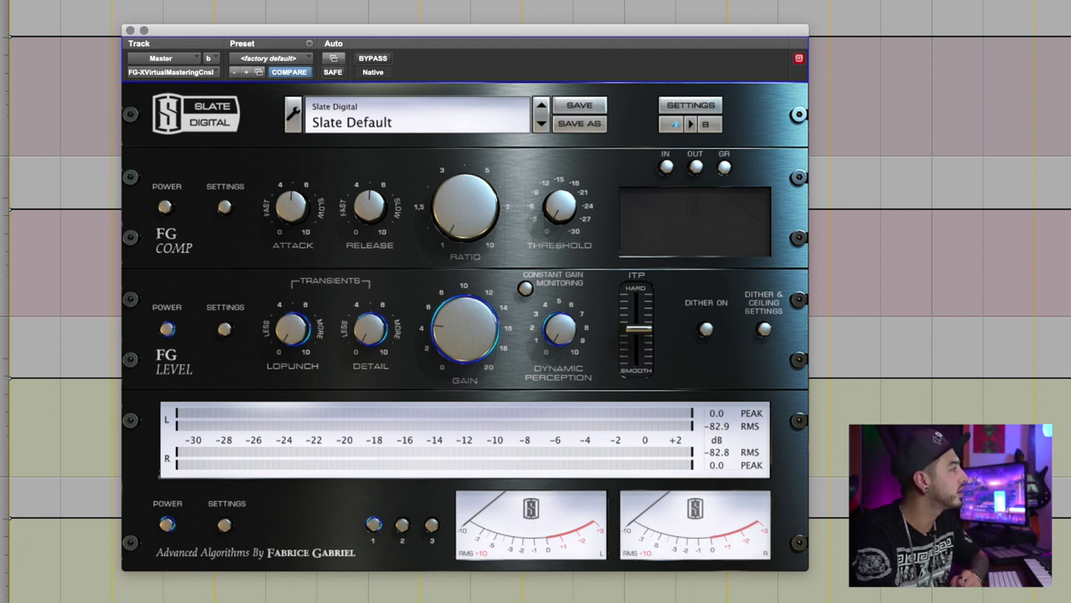
pyautogui.click(165, 331)
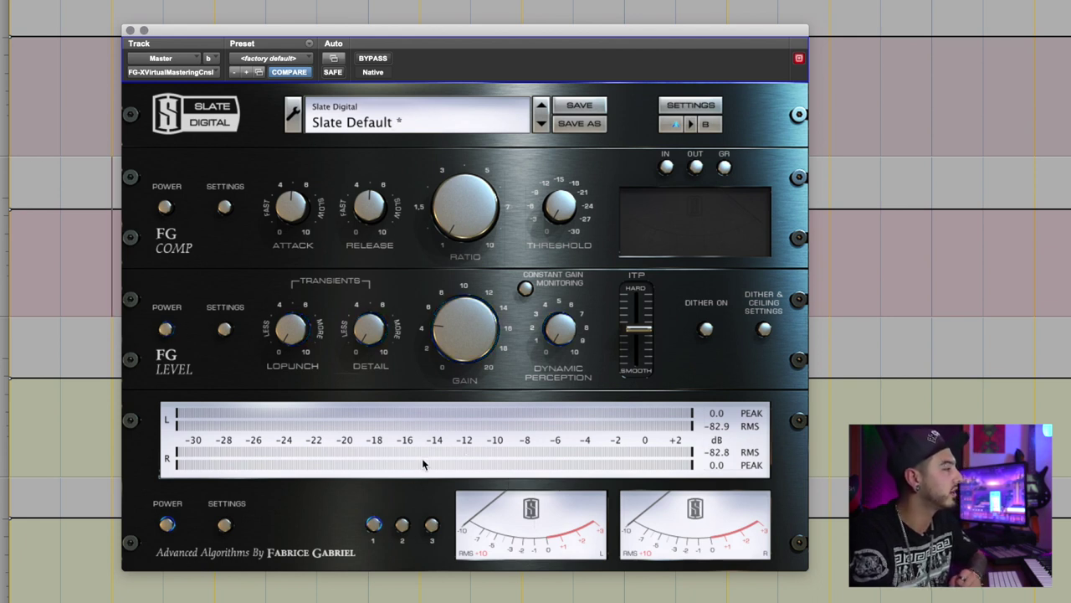
pyautogui.press('space')
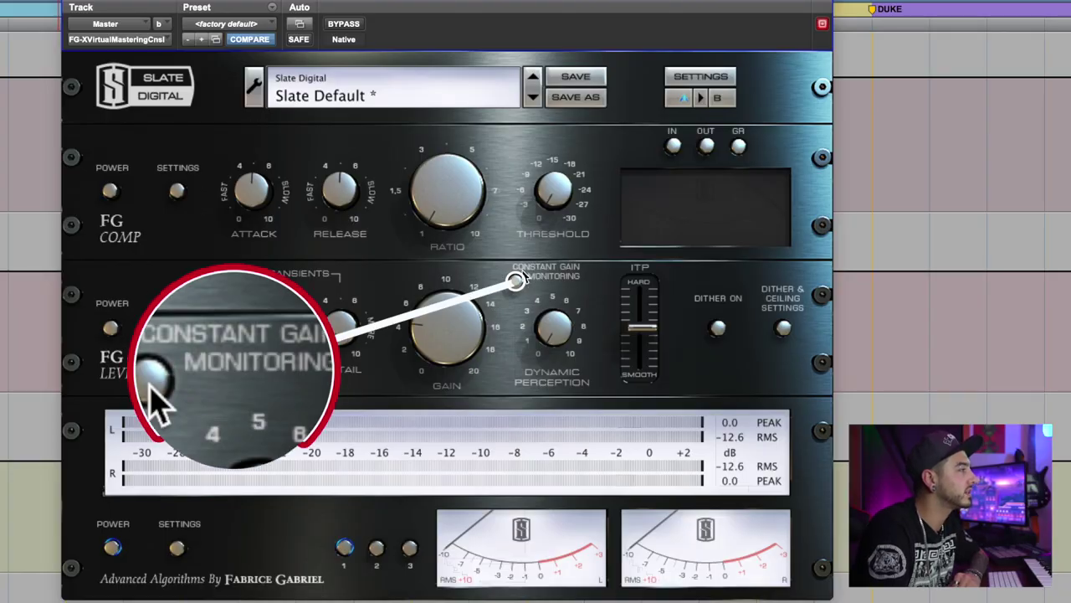
pyautogui.click(115, 327)
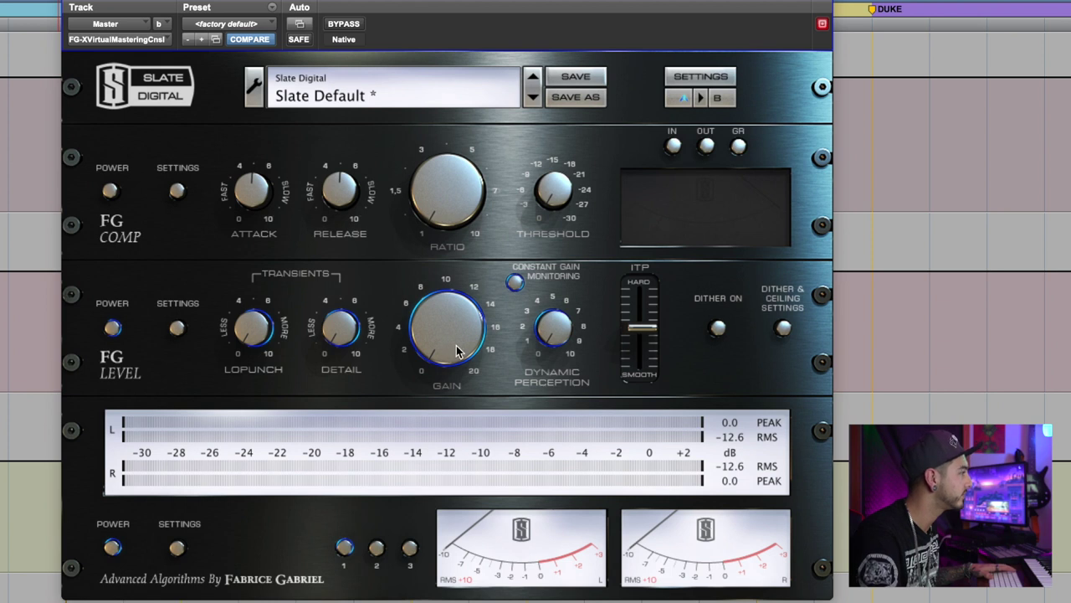
# Try raising the FG Level gain to about 15 during playback, and reset the gain
pyautogui.press('space')
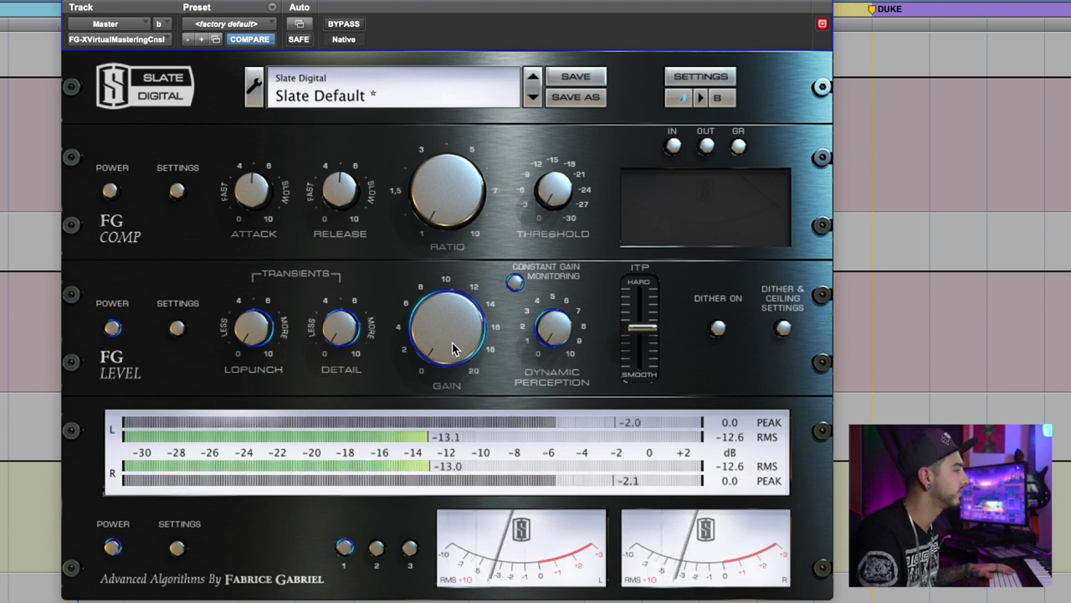
pyautogui.moveTo(454, 354); pyautogui.dragTo(426, 209)
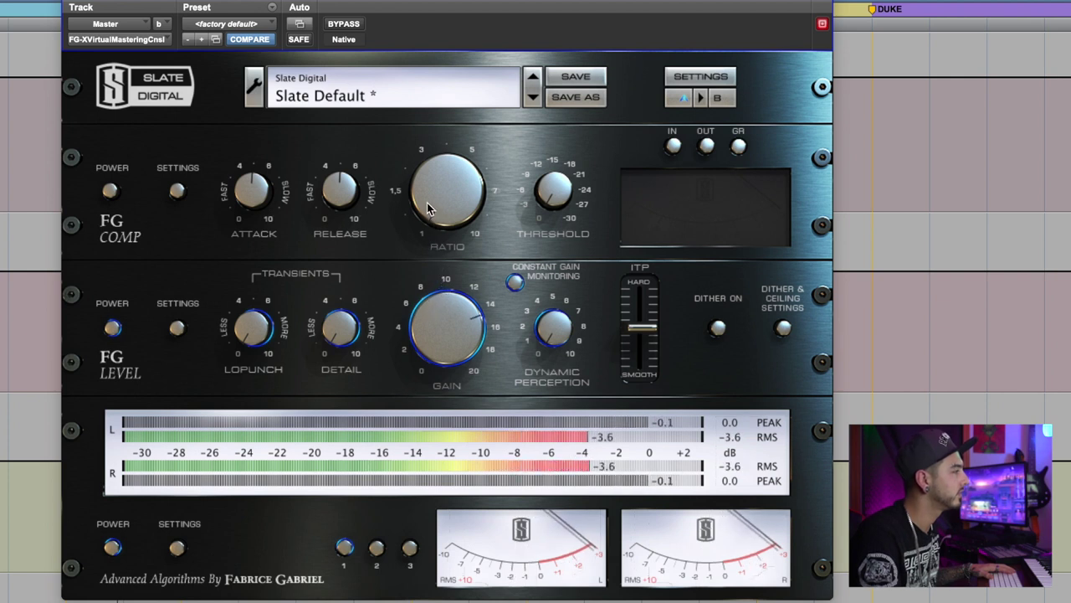
pyautogui.keyDown('alt'); pyautogui.click(455, 359); pyautogui.keyUp('alt')
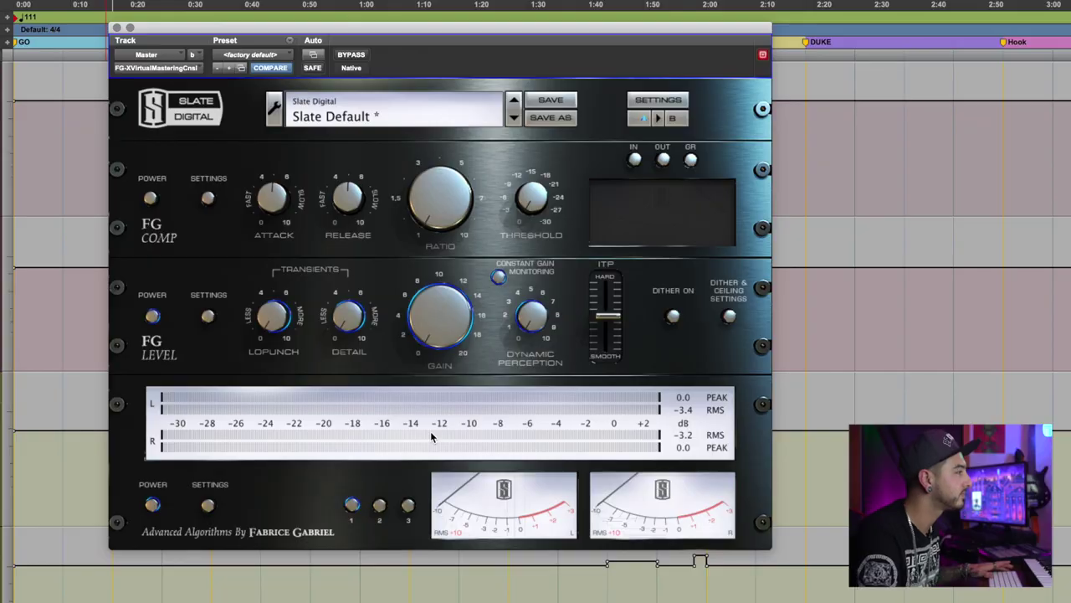
# Play back the mix, set the FG Level gain to about 4 and stop playback
pyautogui.press('space')
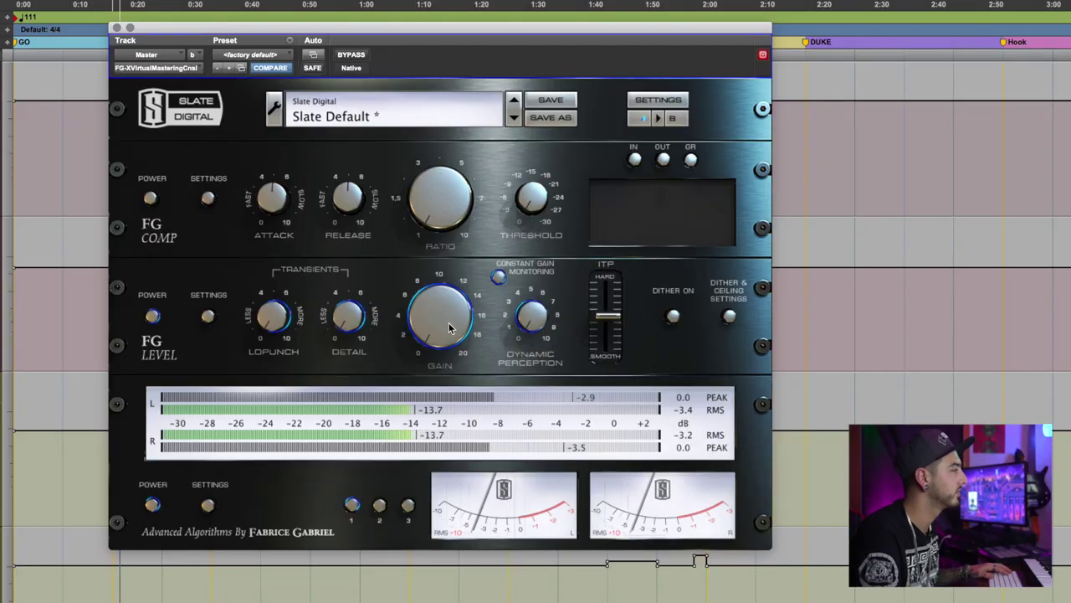
pyautogui.moveTo(450, 327); pyautogui.dragTo(444, 290)
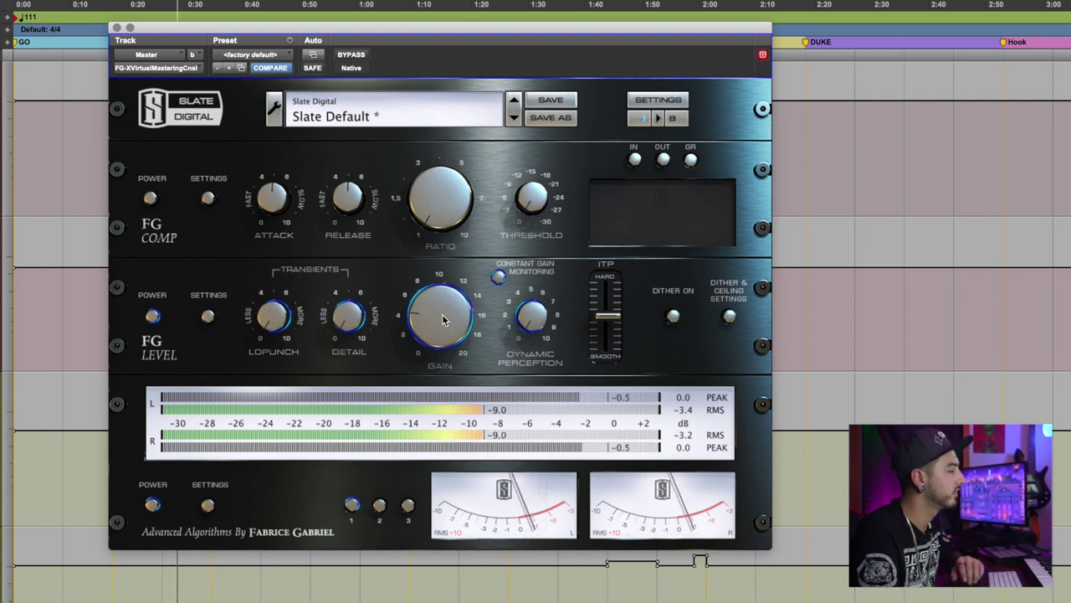
pyautogui.press('space')
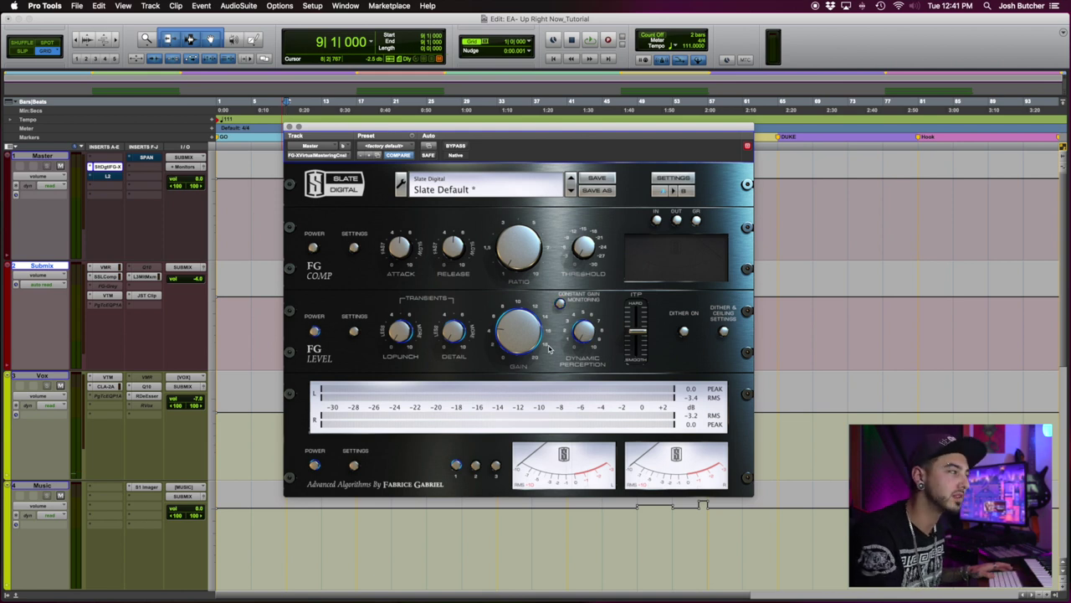
# Play back and stop the mix with the raised FG Level gain, and open the Master track's L2 insert
pyautogui.press('space')
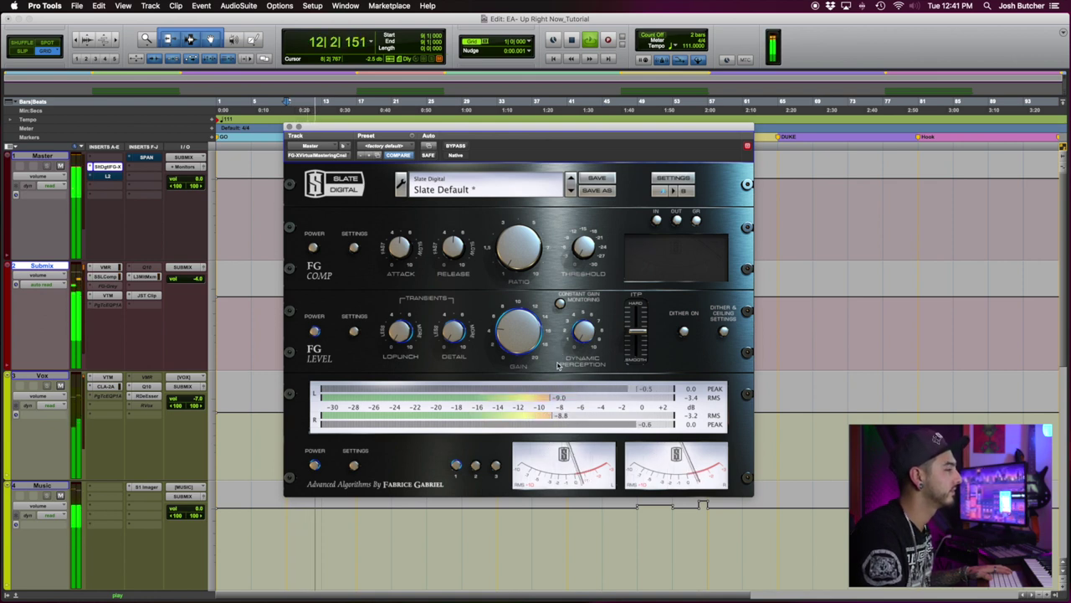
pyautogui.press('space')
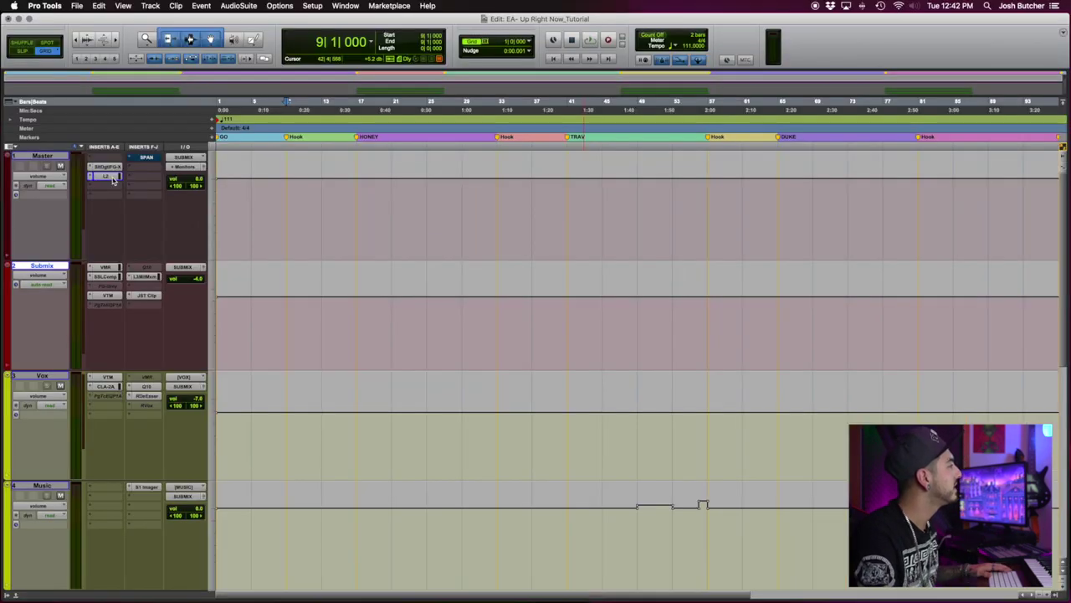
pyautogui.click(112, 176)
pyautogui.moveTo(478, 184); pyautogui.dragTo(480, 200)
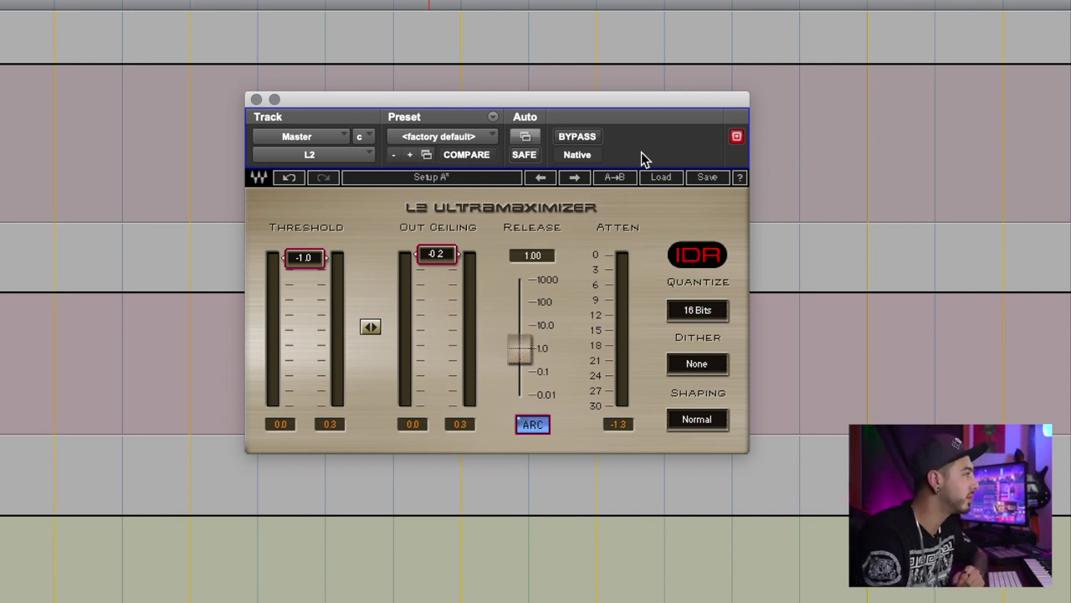
# Compare the mix during playback with the Master track's L2 UltraMaximizer bypassed and active, and stop playback
pyautogui.press('space')
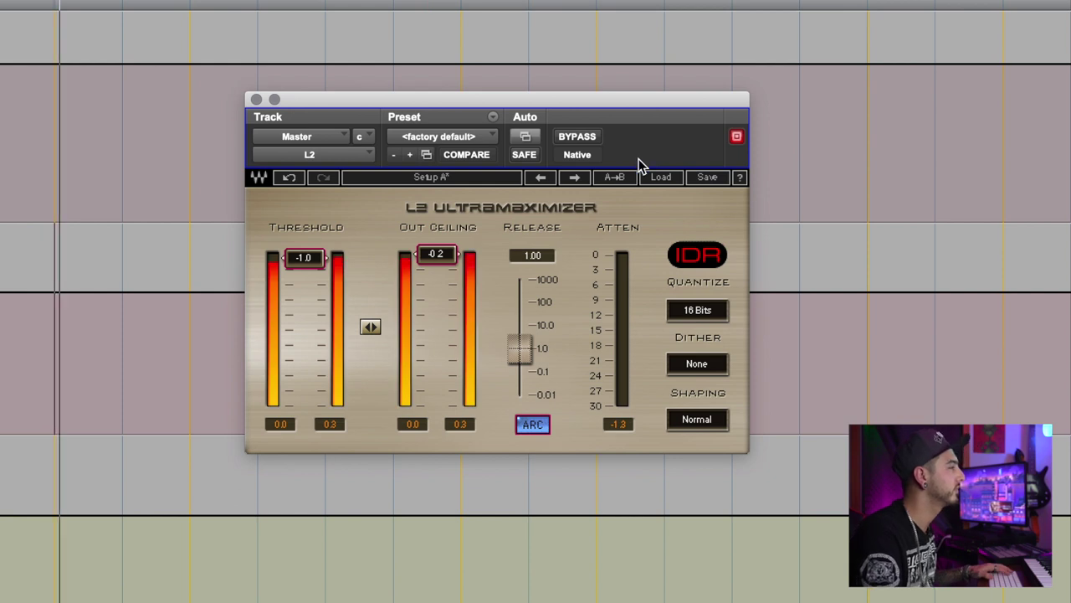
pyautogui.click(593, 139)
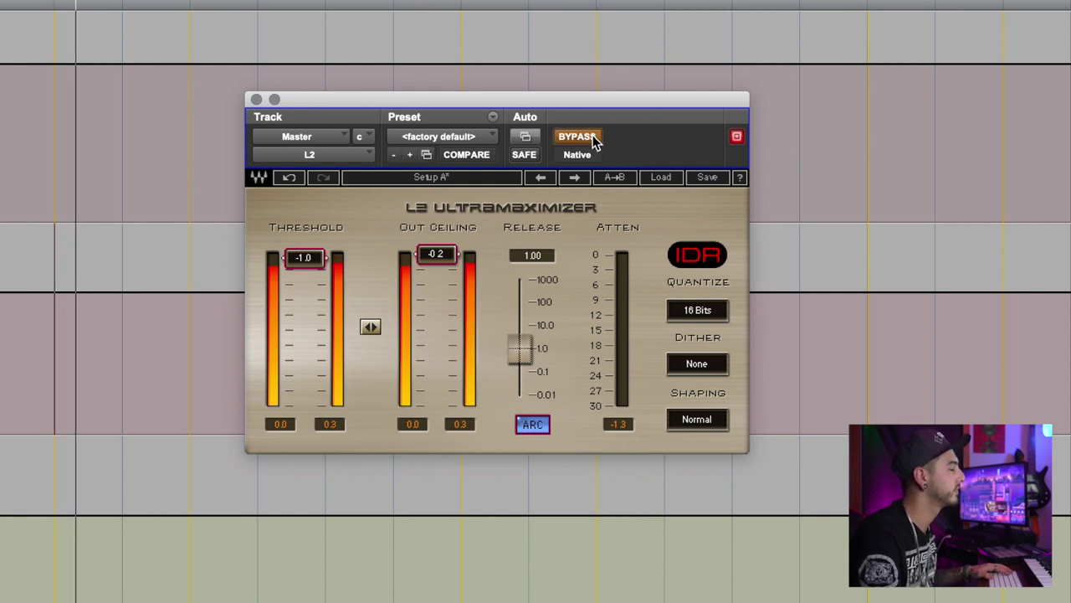
pyautogui.click(593, 139)
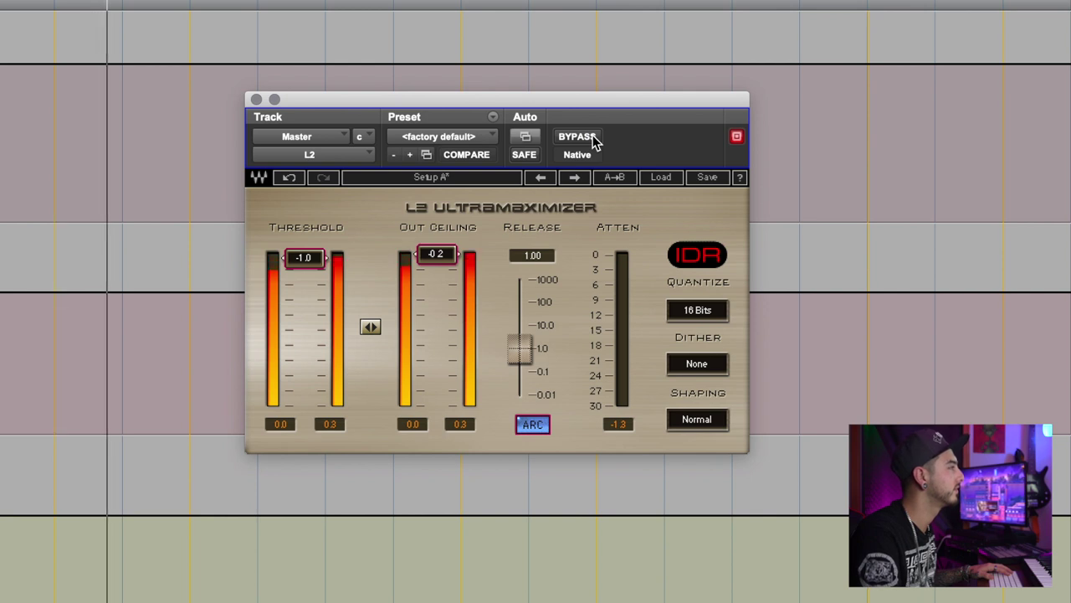
pyautogui.click(592, 139)
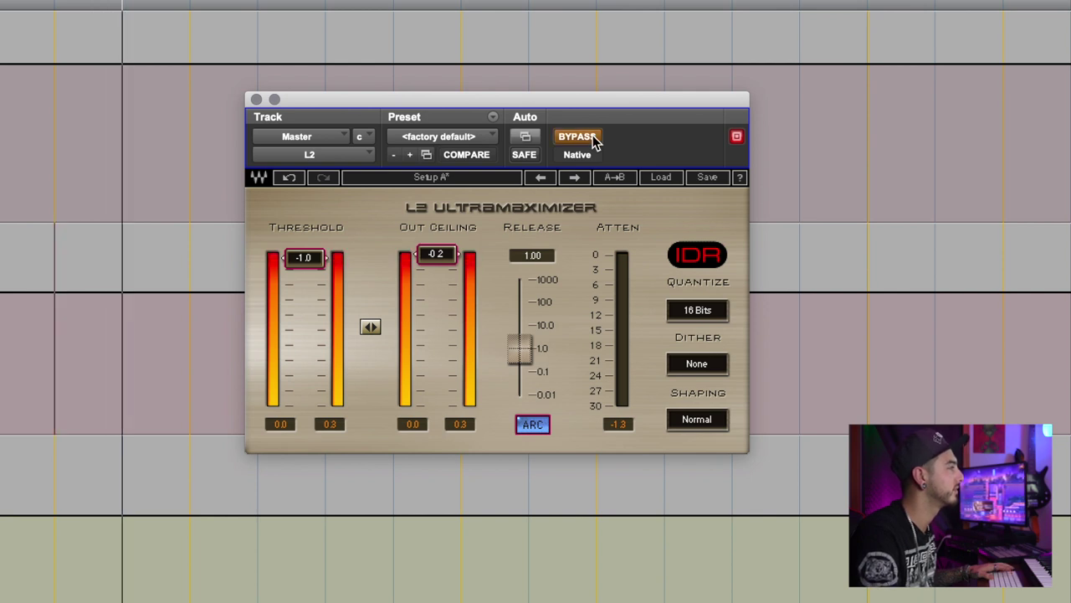
pyautogui.click(592, 139)
pyautogui.press('space')
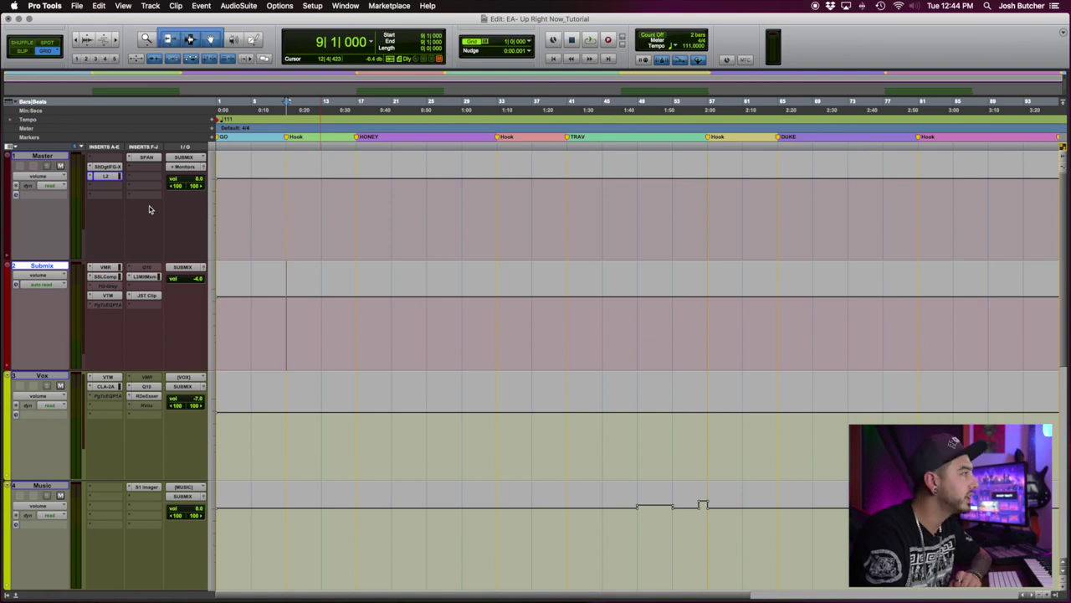
# Open the Master track's SPAN analyser and play back the mix to examine its frequency spectrum
pyautogui.click(143, 156)
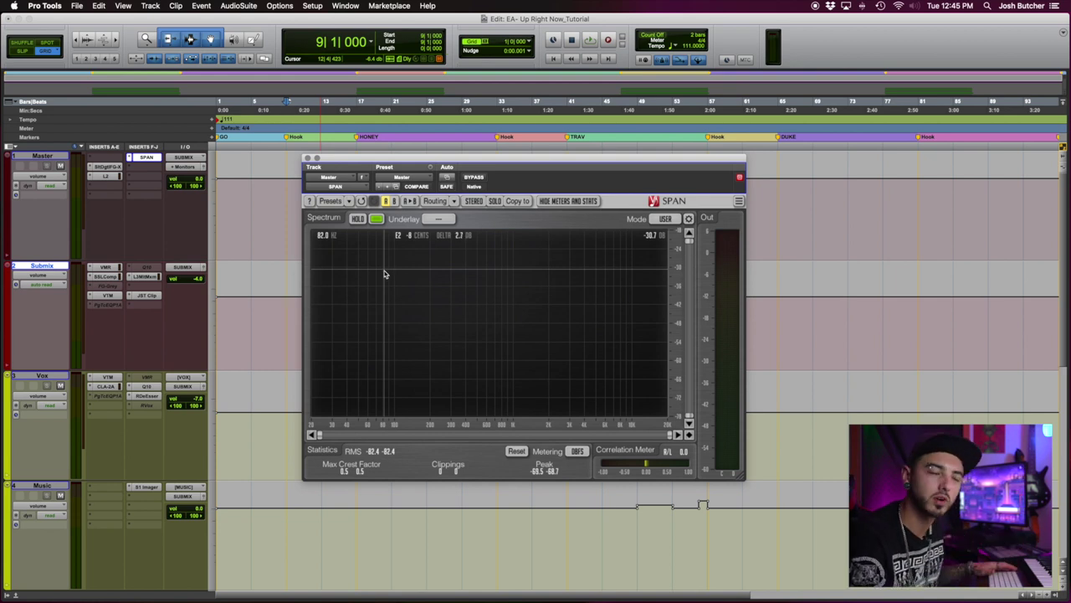
pyautogui.press('space')
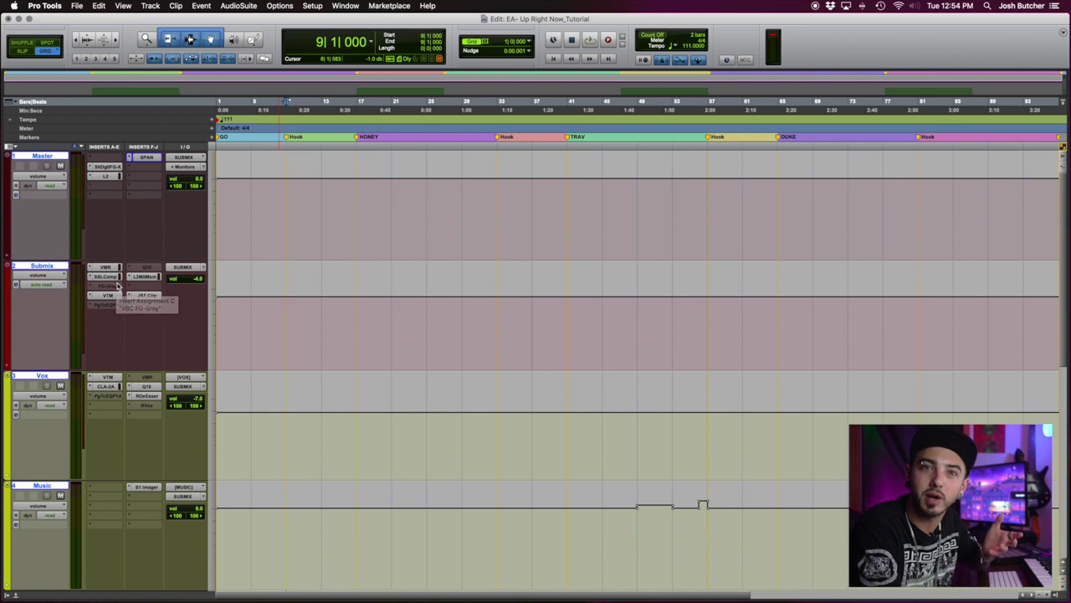
# Activate the Submix track's PuigTec EQP1A, try its high frequency at 12 and its boost and low-frequency controls, and make it inactive again
pyautogui.click(108, 305)
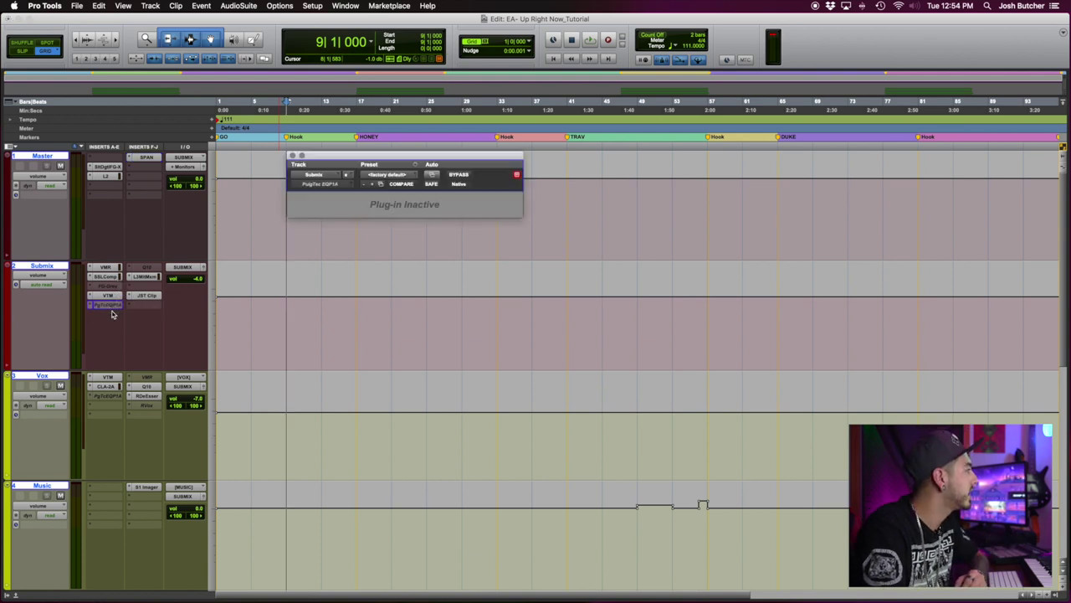
pyautogui.keyDown('ctrl'); pyautogui.keyDown('super'); pyautogui.click(114, 306); pyautogui.keyUp('super'); pyautogui.keyUp('ctrl')
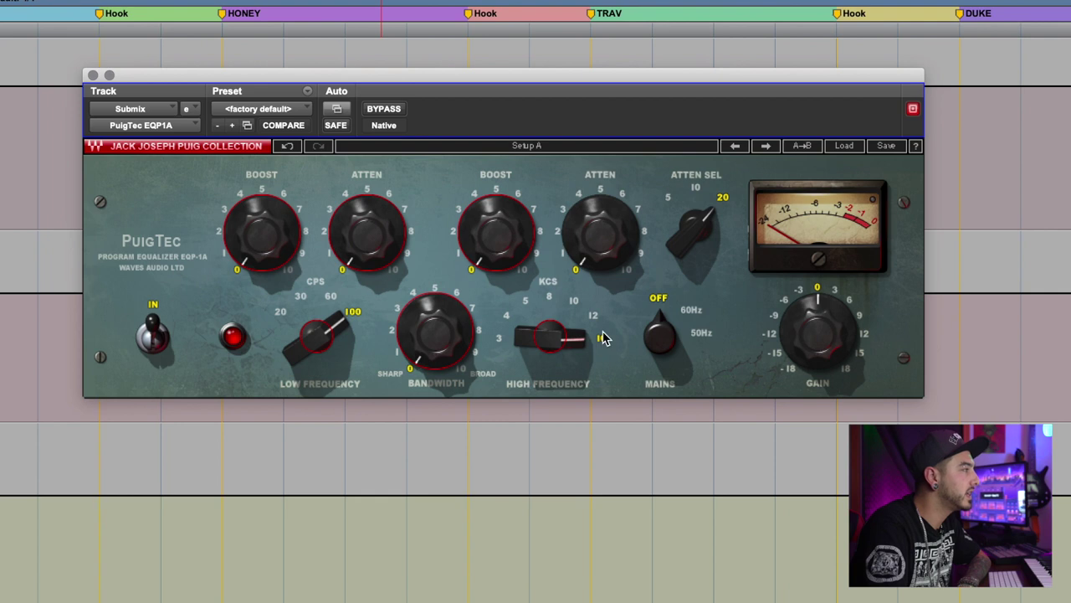
pyautogui.moveTo(596, 322); pyautogui.dragTo(605, 356)
pyautogui.moveTo(529, 260); pyautogui.dragTo(509, 247)
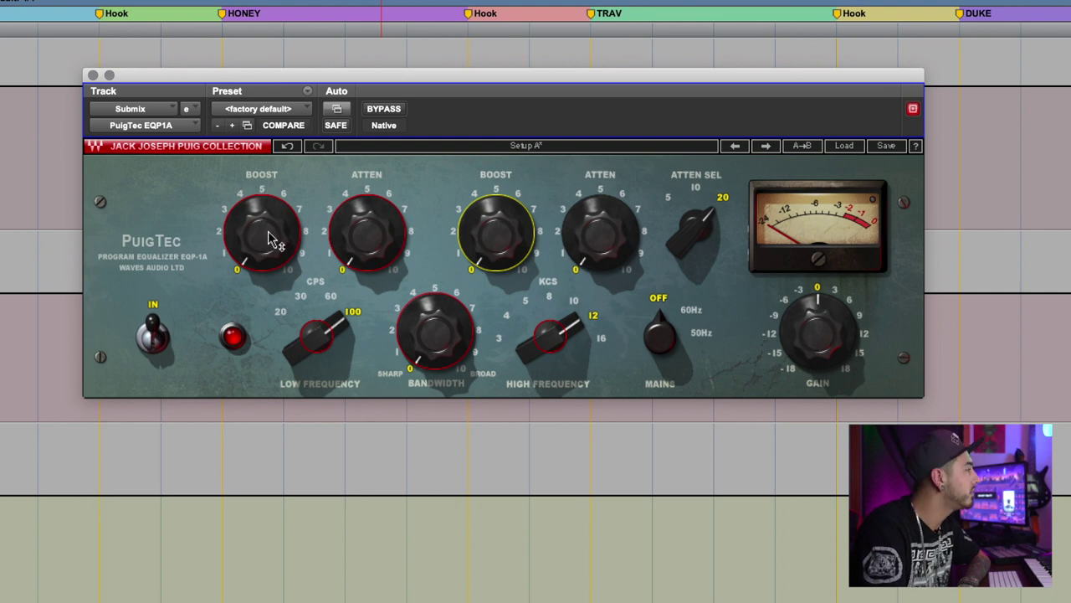
pyautogui.click(333, 303)
pyautogui.click(356, 315)
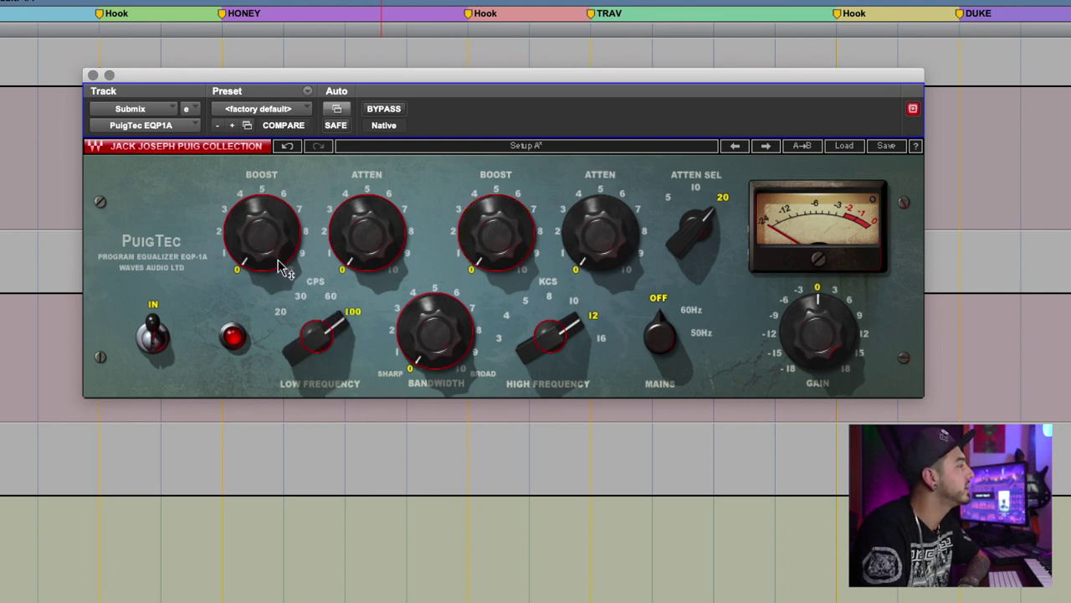
pyautogui.moveTo(261, 236); pyautogui.dragTo(261, 226)
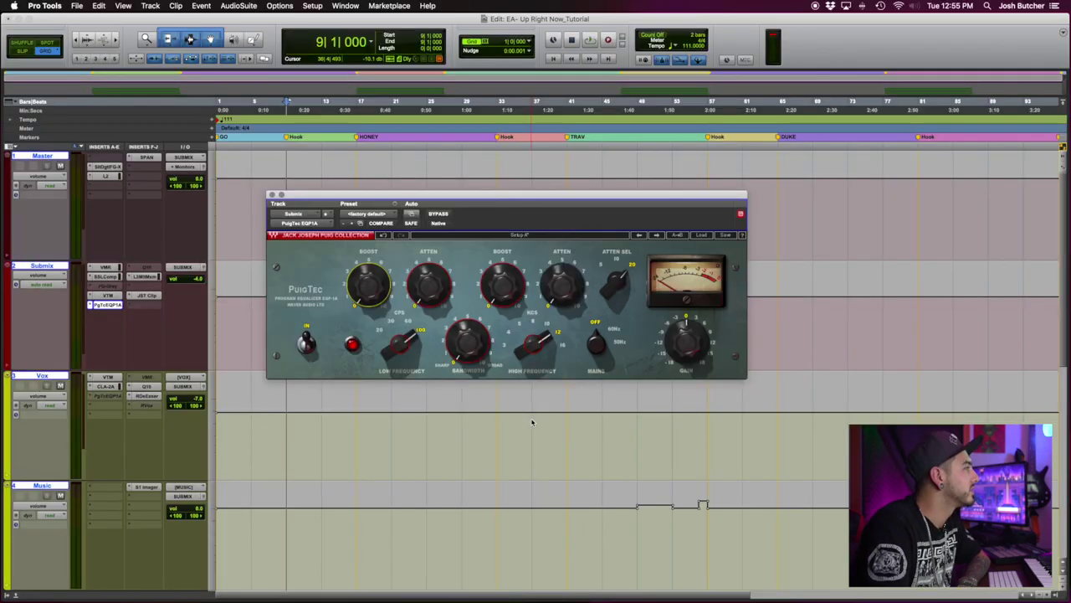
pyautogui.keyDown('ctrl'); pyautogui.keyDown('super'); pyautogui.click(117, 306); pyautogui.keyUp('super'); pyautogui.keyUp('ctrl')
# Open the Submix track's Q10 insert, take it out of bypass and try sweeping a roughly 10 dB cut on band 8 with Q 100
pyautogui.click(158, 267)
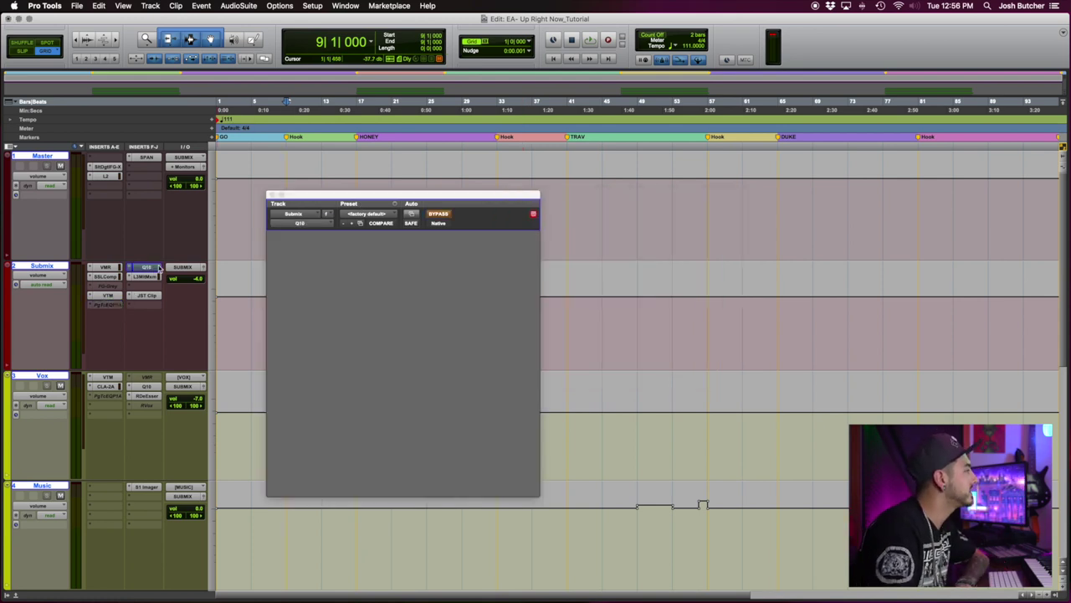
pyautogui.moveTo(354, 196); pyautogui.dragTo(481, 196)
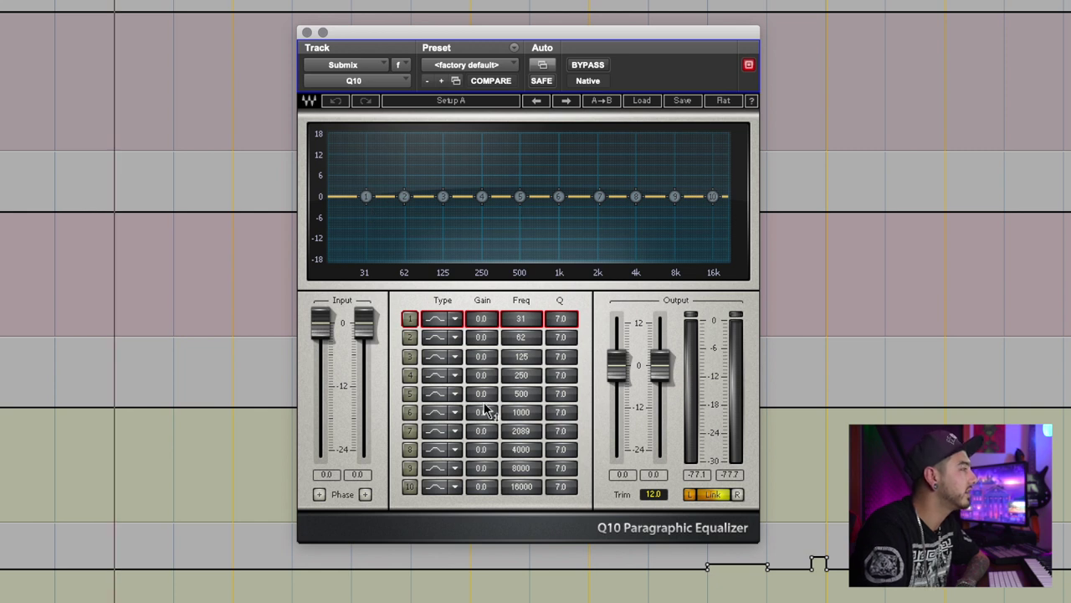
pyautogui.click(410, 449)
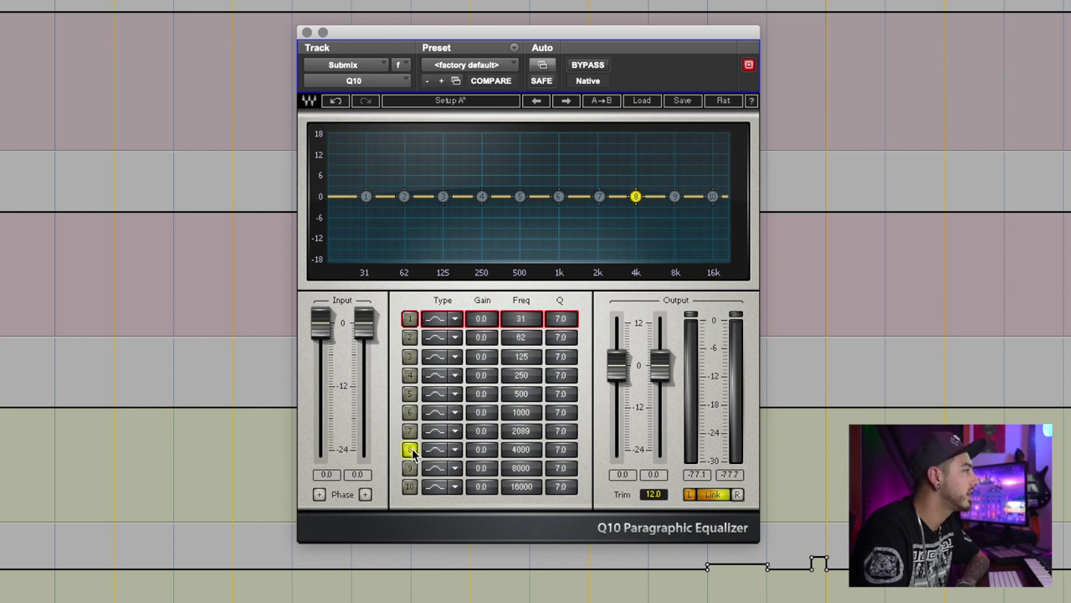
pyautogui.moveTo(564, 450); pyautogui.dragTo(570, 431)
pyautogui.click(636, 197)
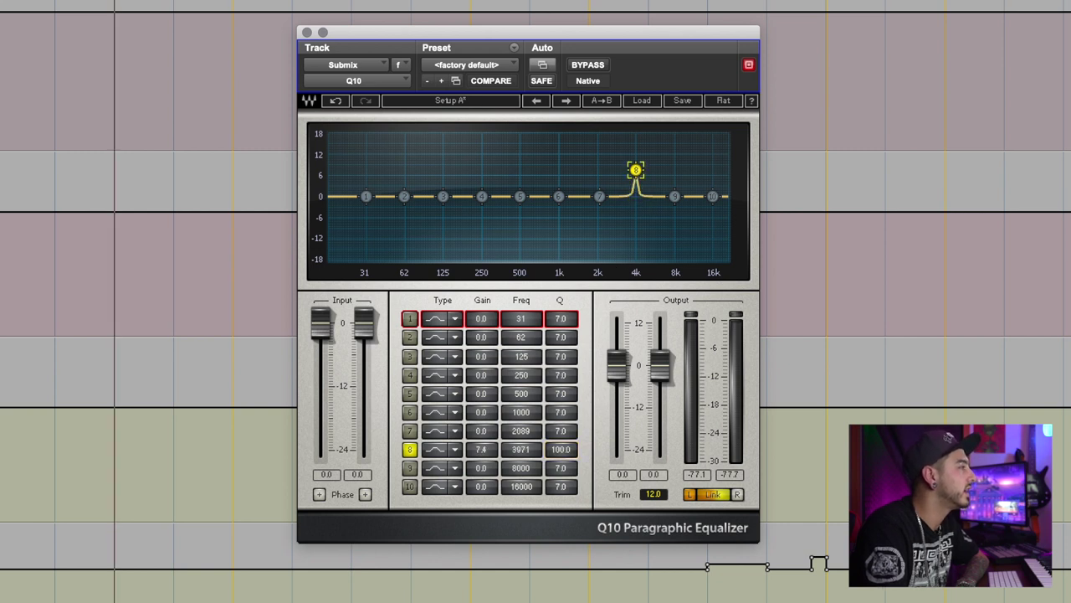
pyautogui.moveTo(636, 170); pyautogui.dragTo(633, 231)
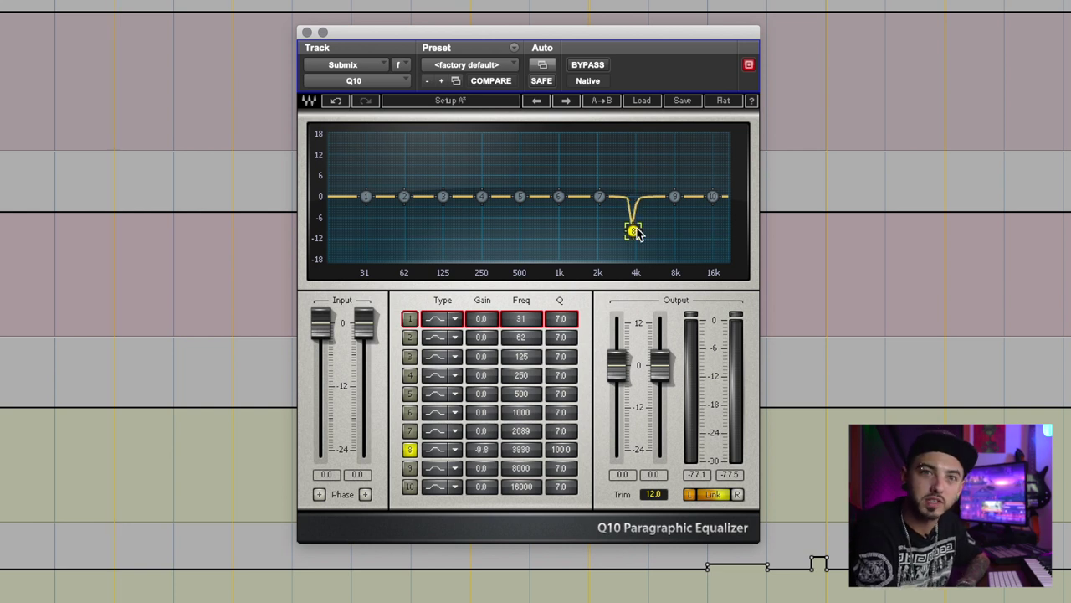
pyautogui.moveTo(633, 231)
pyautogui.mouseDown()
pyautogui.moveTo(410, 229)
pyautogui.moveTo(669, 226)
pyautogui.moveTo(631, 227)
pyautogui.moveTo(634, 136)
pyautogui.moveTo(600, 136)
pyautogui.moveTo(622, 135)
pyautogui.moveTo(619, 230)
pyautogui.mouseUp()
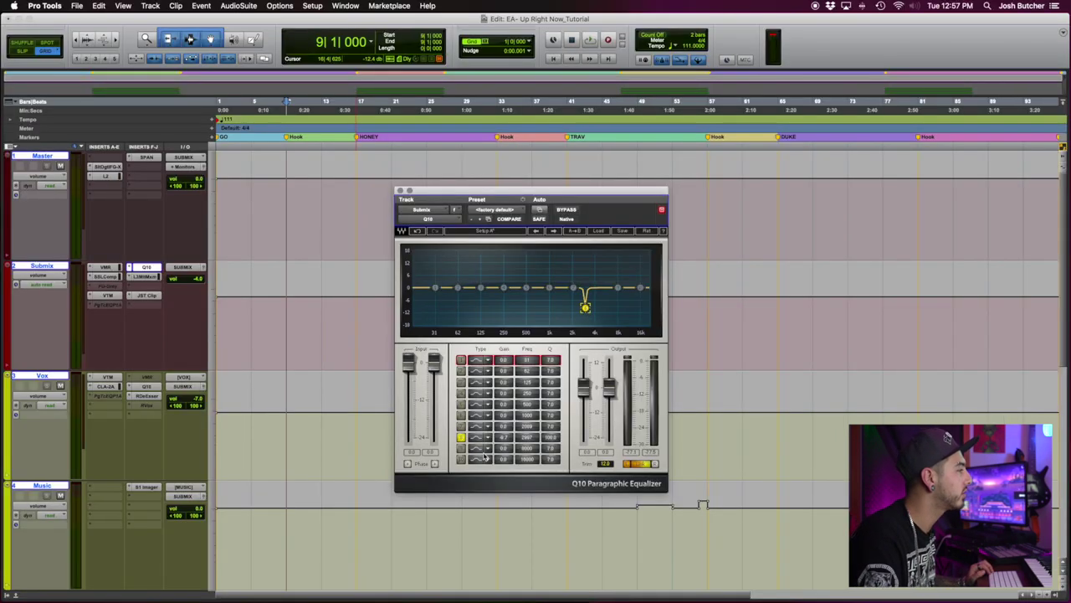
# Reset band 8's Q, gain and frequency to their defaults in the Submix track's Q10
pyautogui.keyDown('alt'); pyautogui.click(549, 437); pyautogui.keyUp('alt')
pyautogui.keyDown('alt'); pyautogui.click(505, 437); pyautogui.keyUp('alt')
pyautogui.keyDown('alt'); pyautogui.click(527, 438); pyautogui.keyUp('alt')
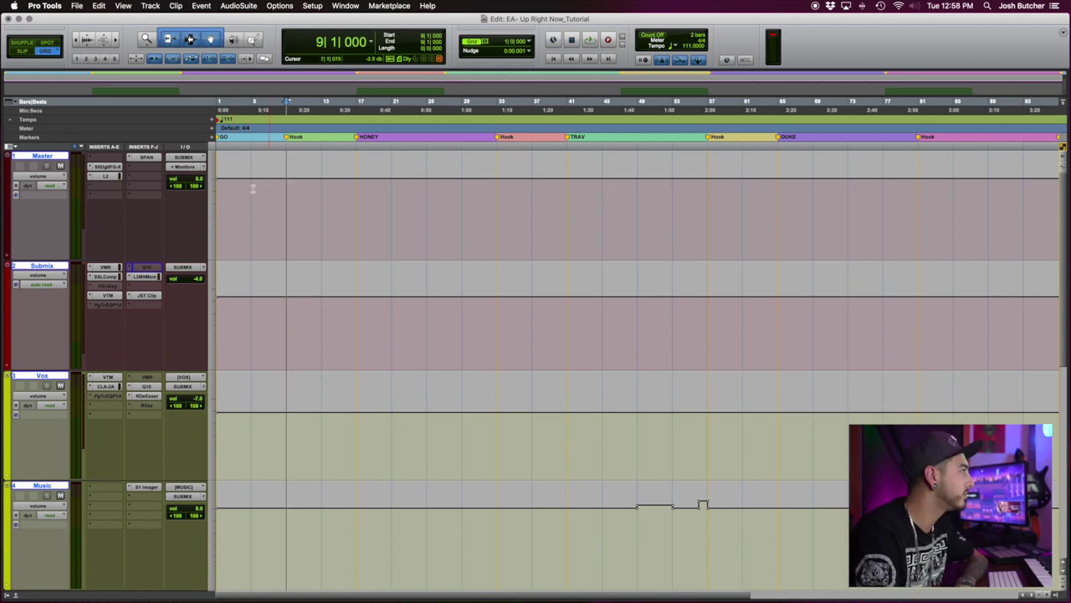
# Play back the mix and compare it with the Master and Submix tracks' inserts bypassed and active
pyautogui.press('space')
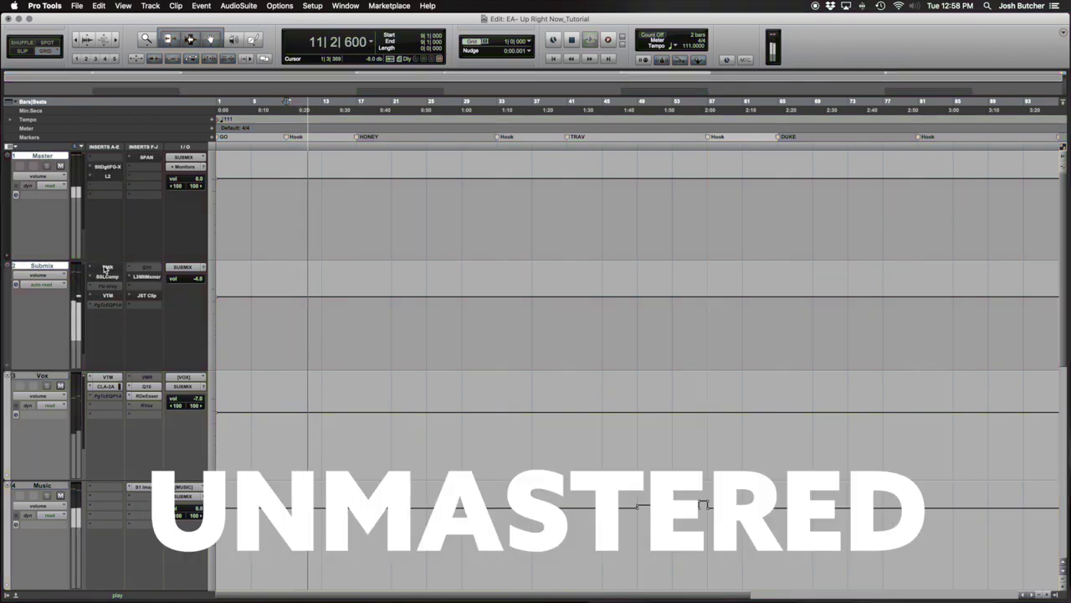
pyautogui.hotkey('shift', 'a')
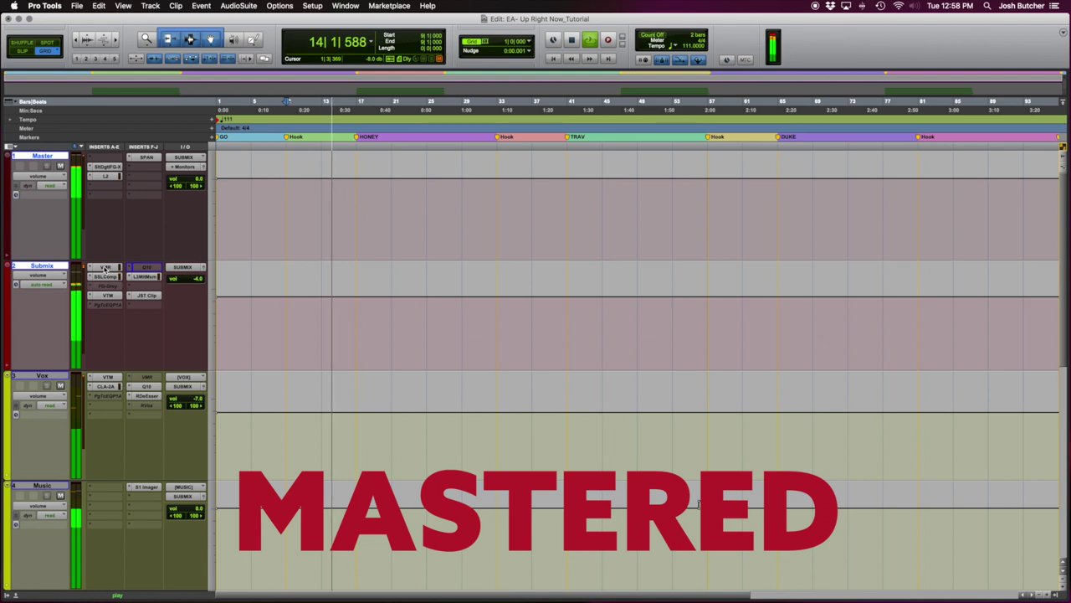
pyautogui.hotkey('shift', 'a')
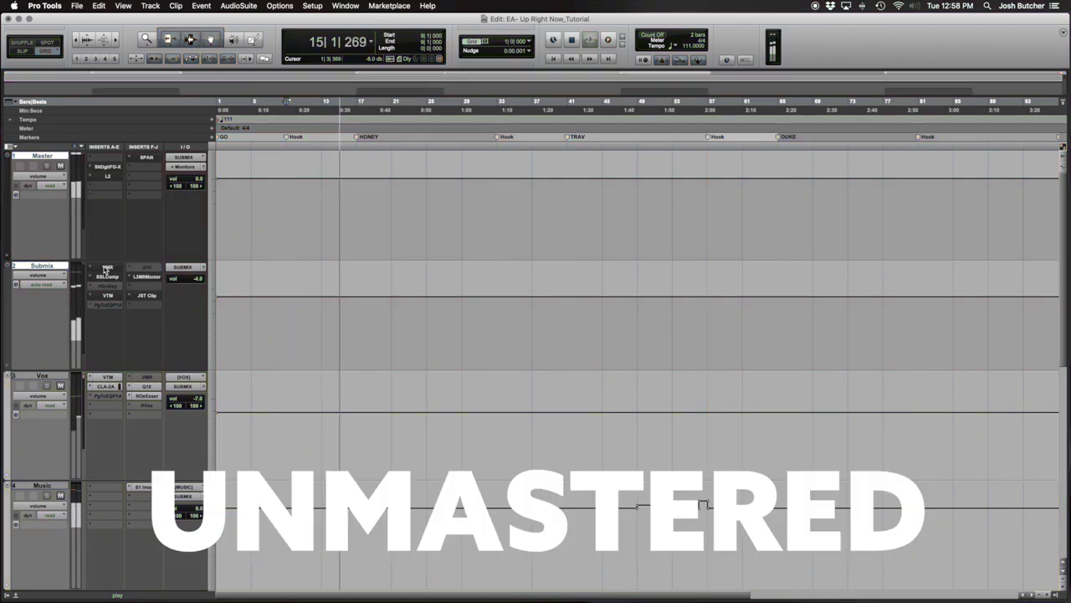
pyautogui.hotkey('shift', 'a')
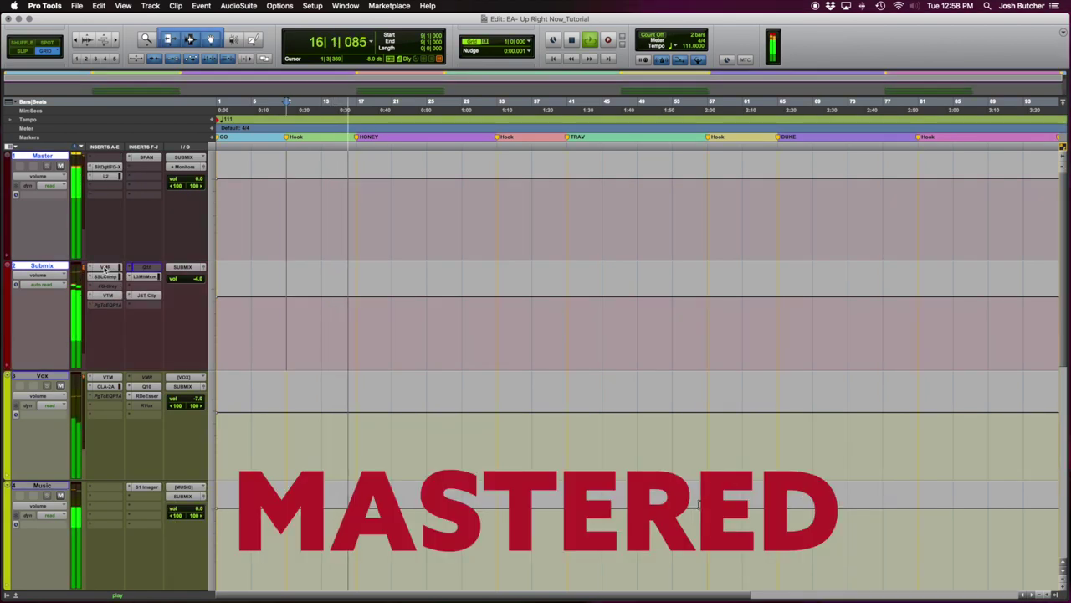